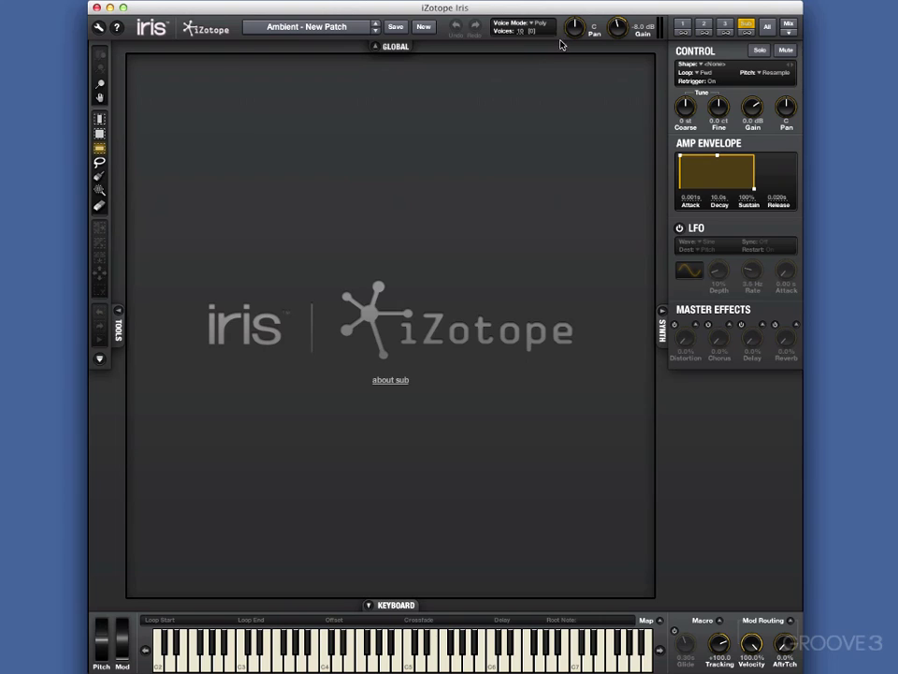
# Load the CS Strings C3 sample from the Synthetic Instruments CS-80 folder into sample slot 1 and close the browser.
pyautogui.click(684, 27)
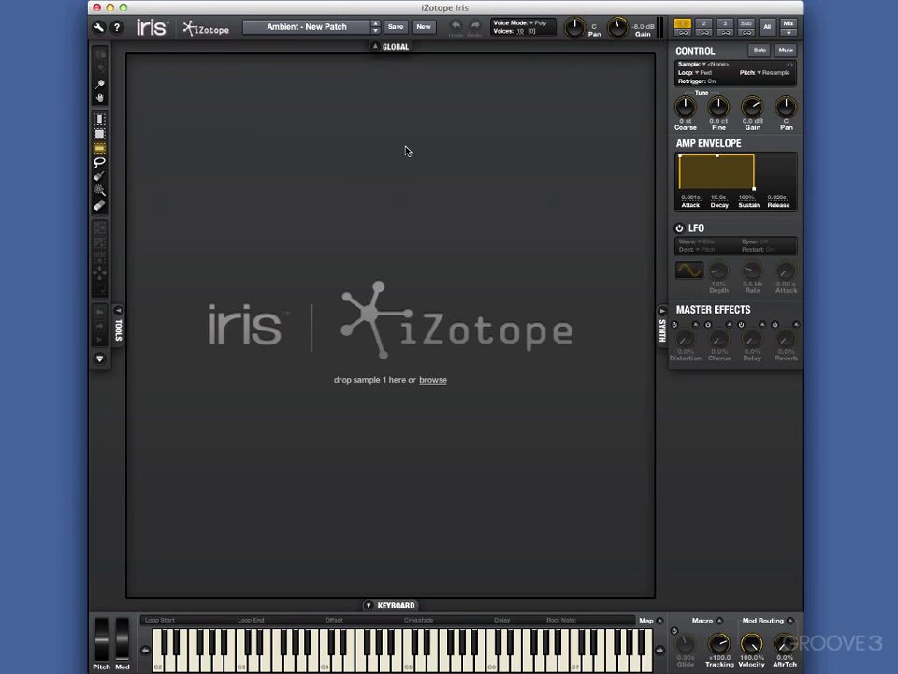
pyautogui.click(260, 28)
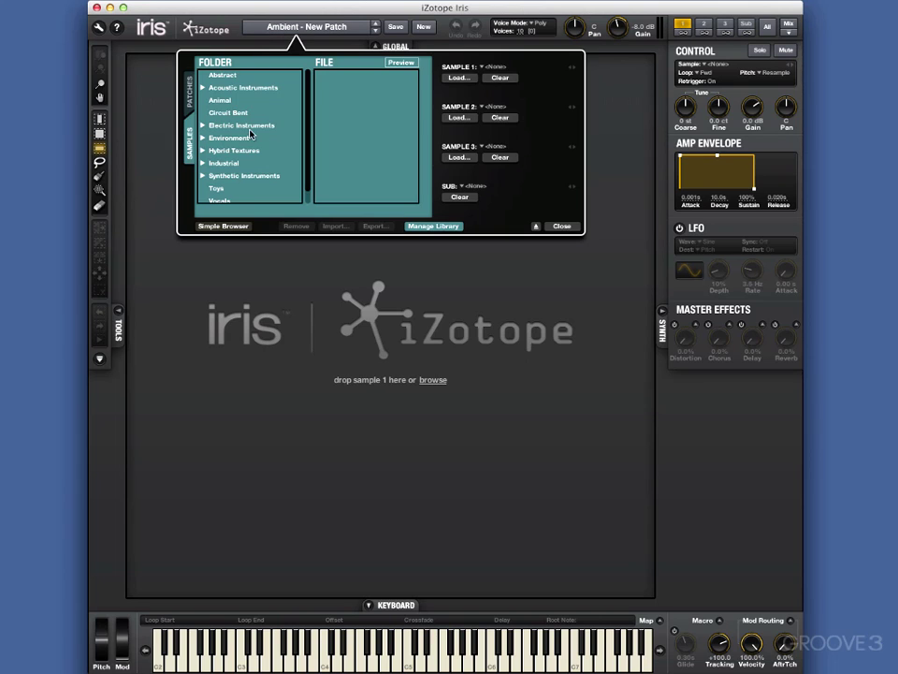
pyautogui.scroll(-1, 279, 147)
pyautogui.click(231, 164)
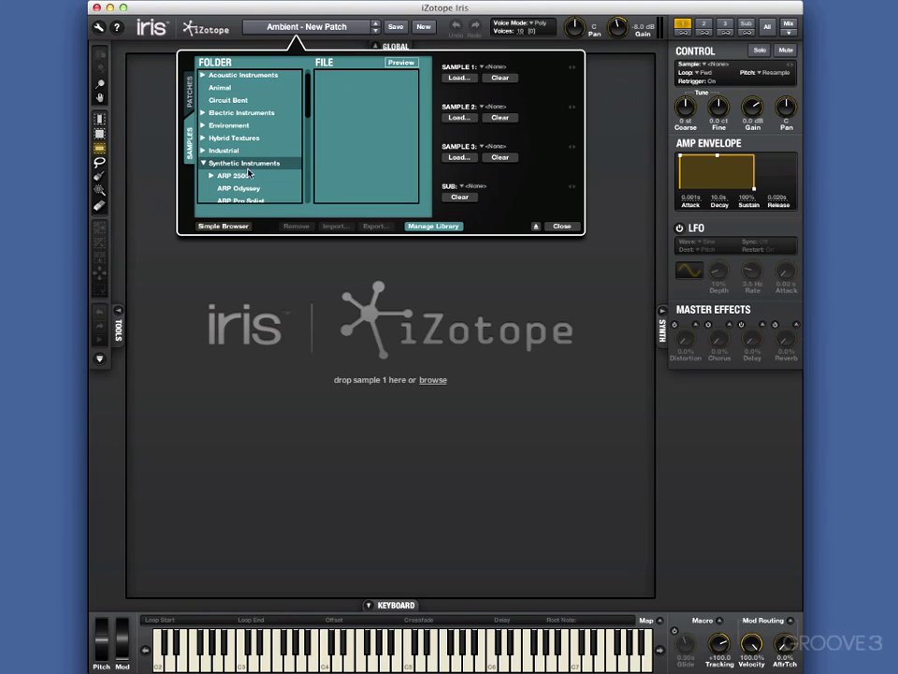
pyautogui.moveTo(310, 119); pyautogui.dragTo(306, 150)
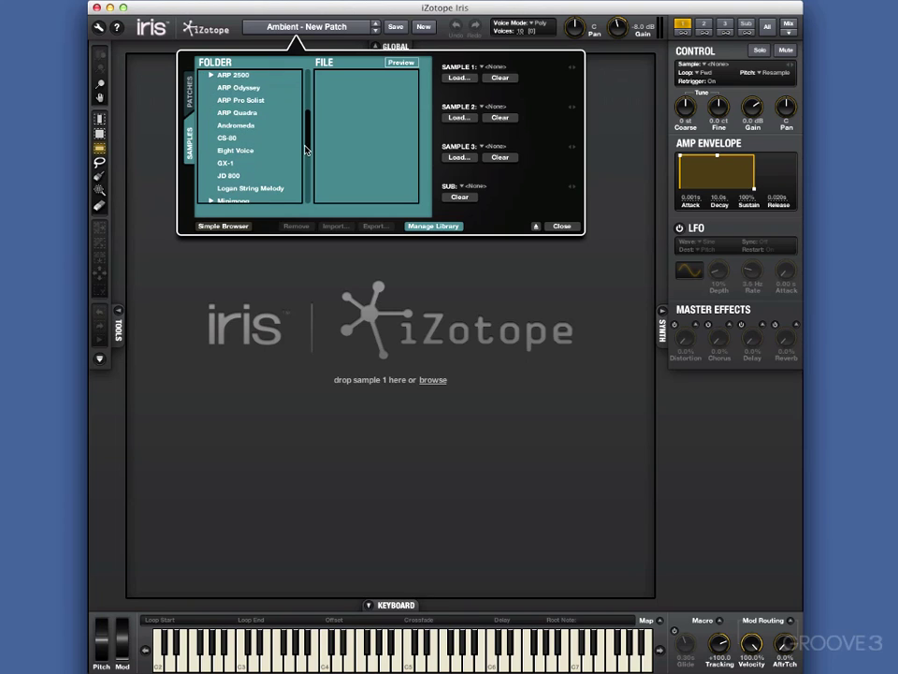
pyautogui.click(246, 139)
pyautogui.moveTo(426, 98); pyautogui.dragTo(422, 193)
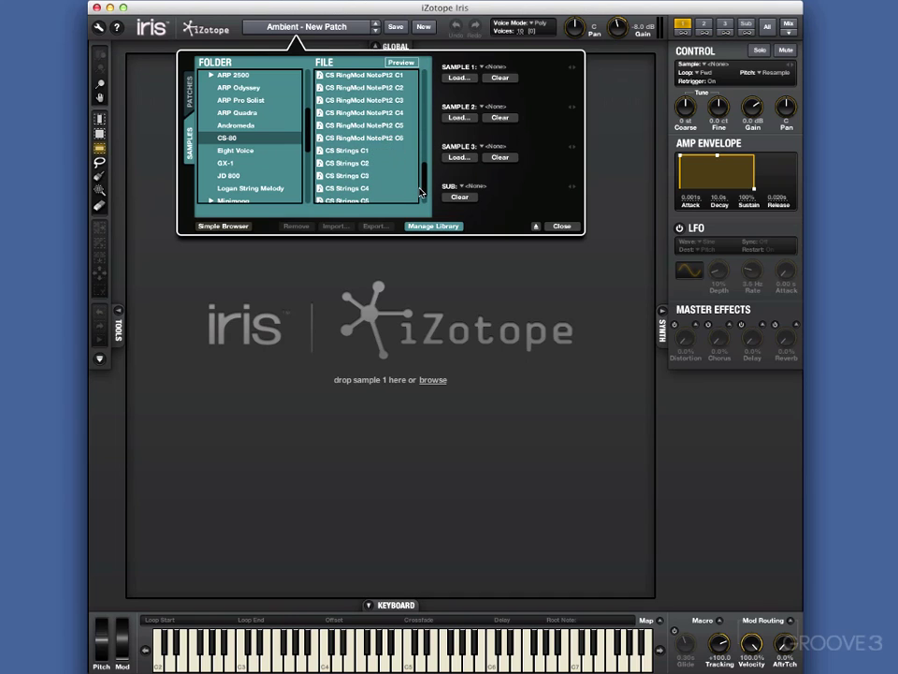
pyautogui.click(364, 178)
pyautogui.doubleClick(346, 176)
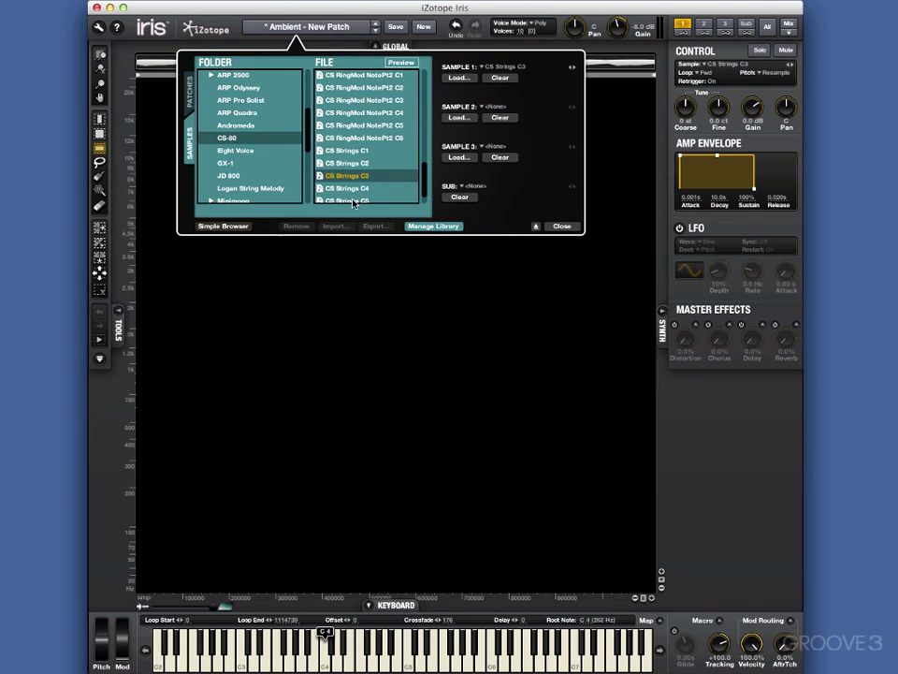
pyautogui.click(561, 227)
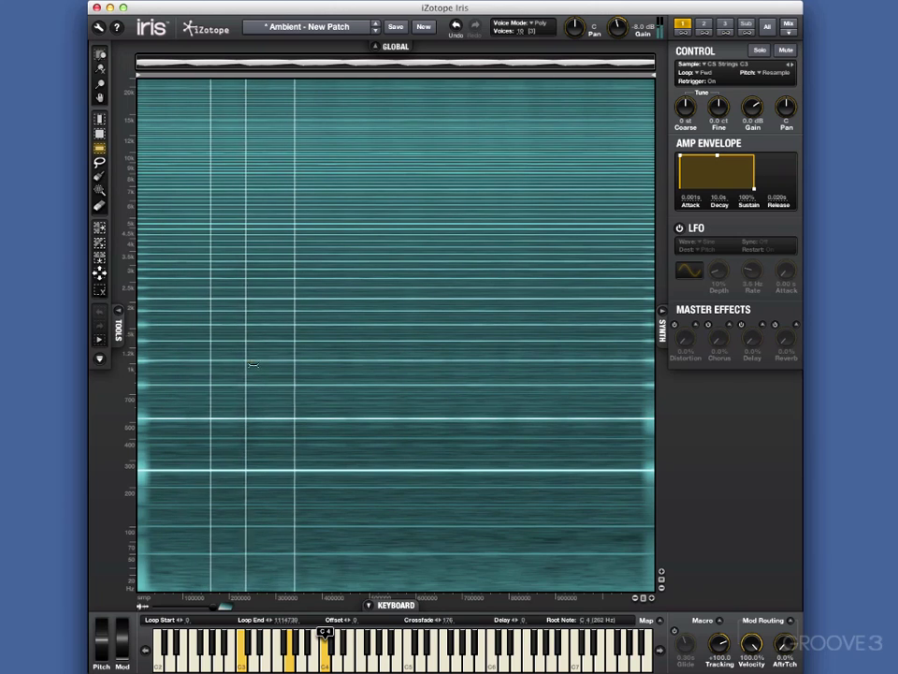
# Select a frequency band from about 100 to 650 Hz and brush seven separate regions into the higher frequencies of the spectrogram.
pyautogui.moveTo(255, 363); pyautogui.dragTo(263, 502)
pyautogui.click(99, 175)
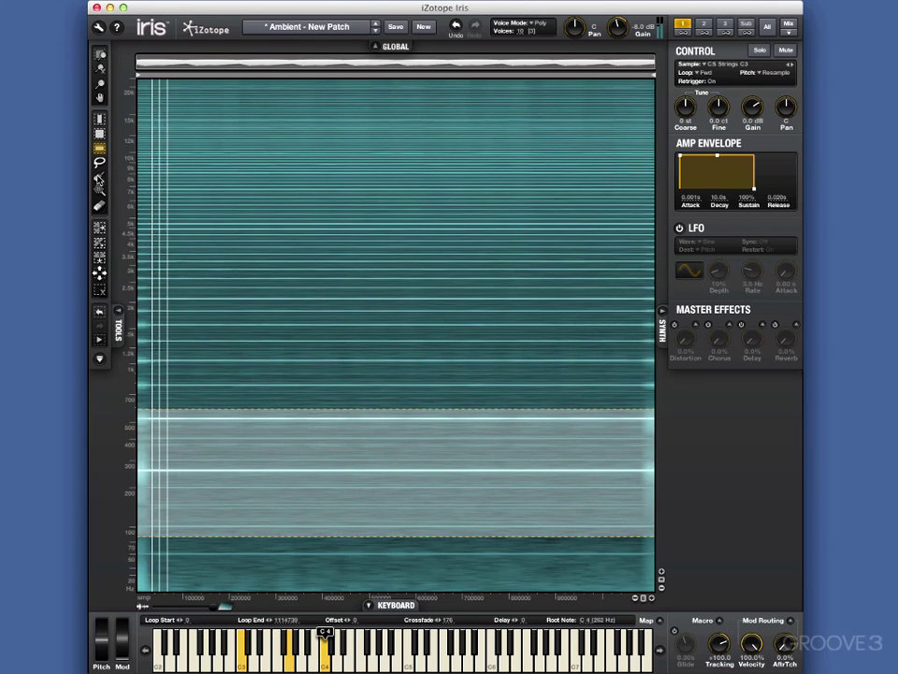
pyautogui.moveTo(153, 245)
pyautogui.mouseDown()
pyautogui.moveTo(154, 256)
pyautogui.moveTo(242, 266)
pyautogui.mouseUp()
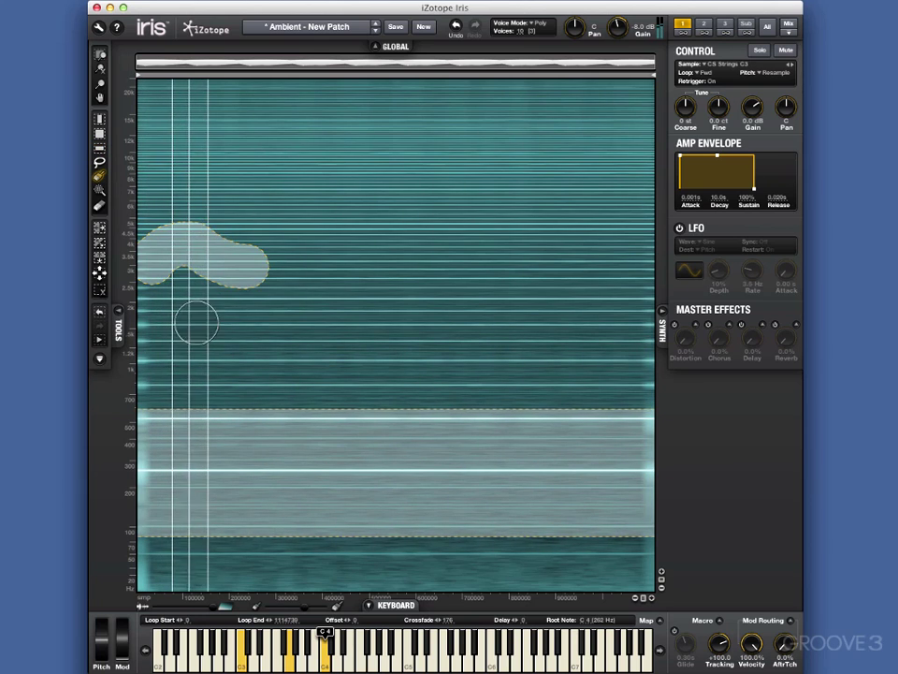
pyautogui.moveTo(195, 328); pyautogui.dragTo(344, 331)
pyautogui.moveTo(359, 225); pyautogui.dragTo(295, 192)
pyautogui.moveTo(281, 143); pyautogui.dragTo(215, 168)
pyautogui.moveTo(332, 125); pyautogui.dragTo(421, 150)
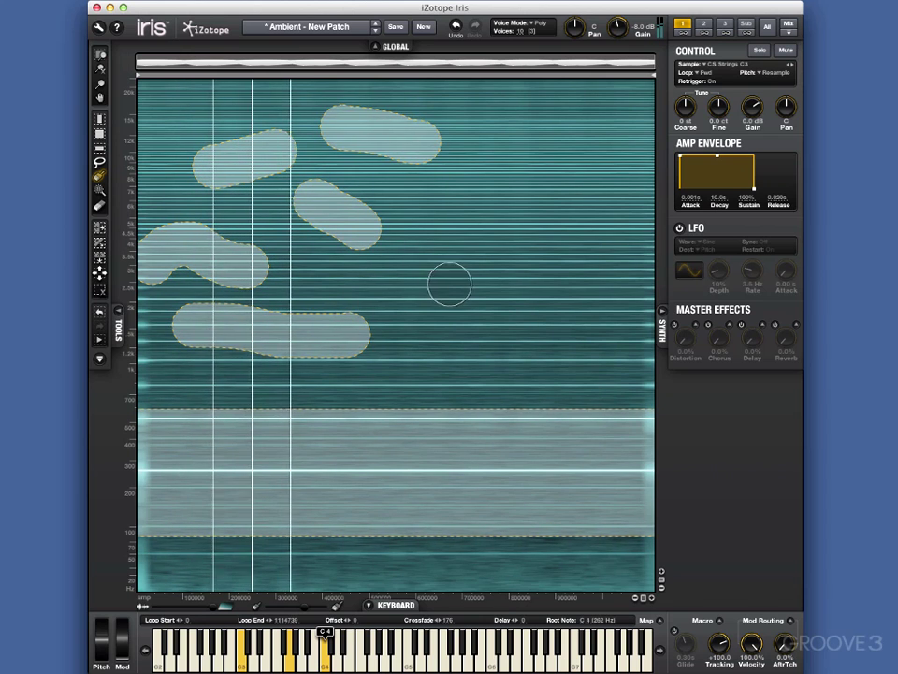
pyautogui.moveTo(465, 282); pyautogui.dragTo(419, 289)
pyautogui.moveTo(423, 344); pyautogui.dragTo(404, 354)
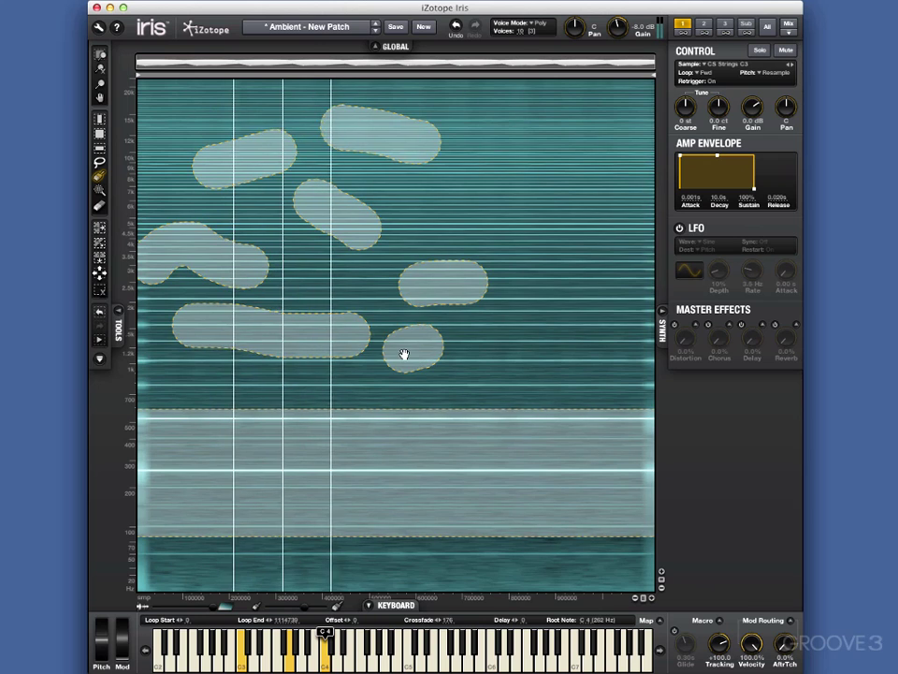
# Shift three of the brushed regions slightly lower in frequency: the long one near 1.5 kHz and the two highest ones.
pyautogui.moveTo(267, 342); pyautogui.dragTo(269, 353)
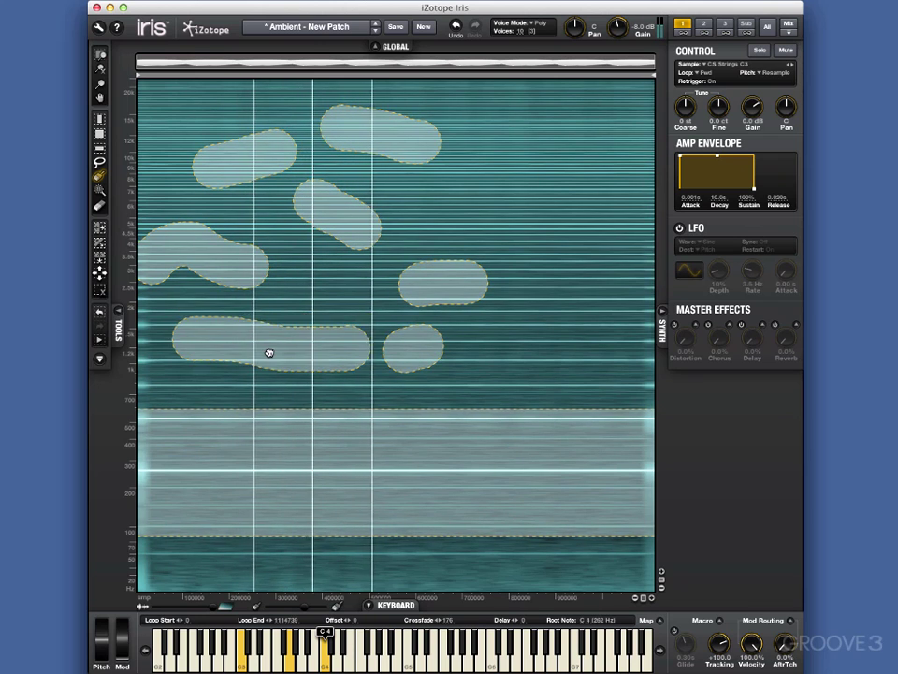
pyautogui.moveTo(243, 169); pyautogui.dragTo(249, 190)
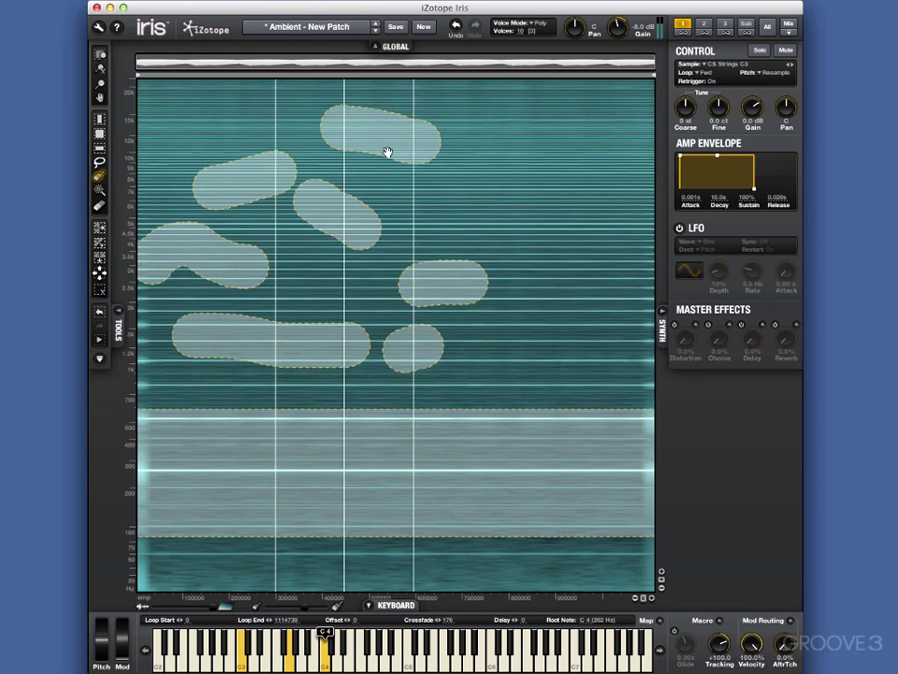
pyautogui.moveTo(388, 148); pyautogui.dragTo(389, 162)
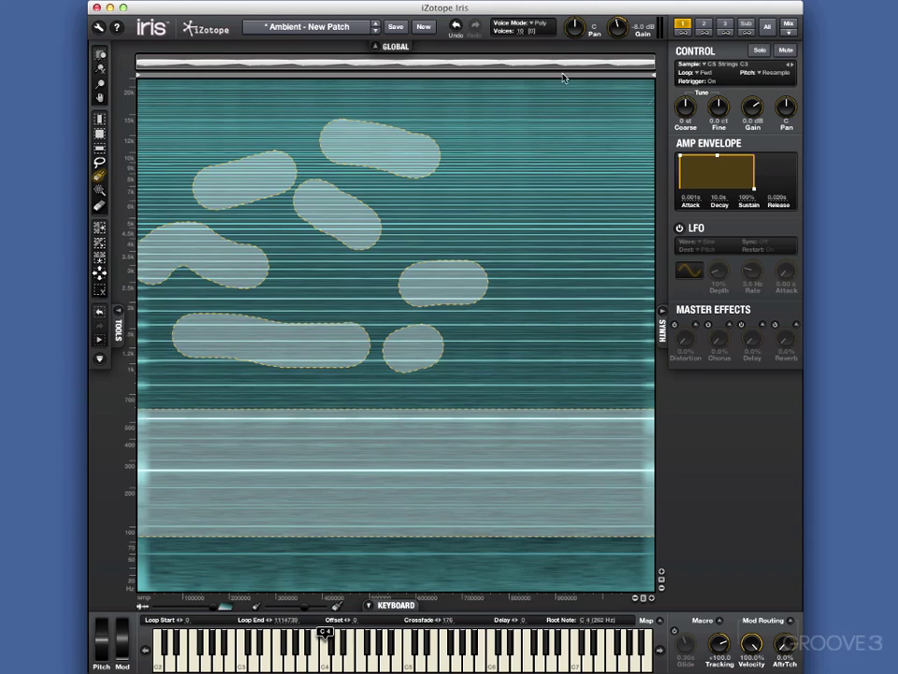
# Load the Sine shape into the Sub oscillator and set its coarse tuning to -12 st.
pyautogui.click(725, 25)
pyautogui.click(704, 26)
pyautogui.click(746, 25)
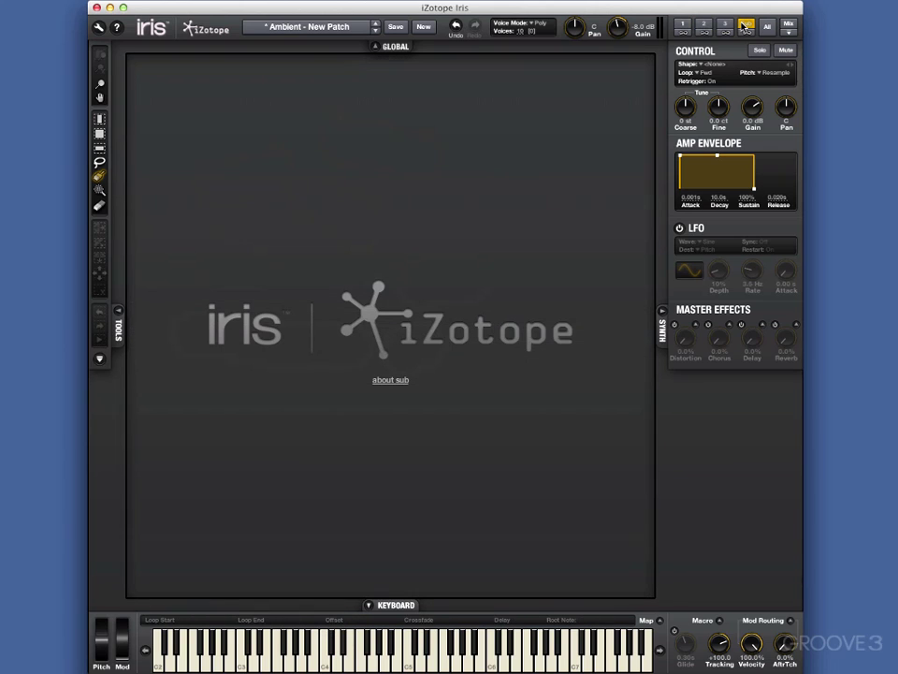
pyautogui.click(377, 200)
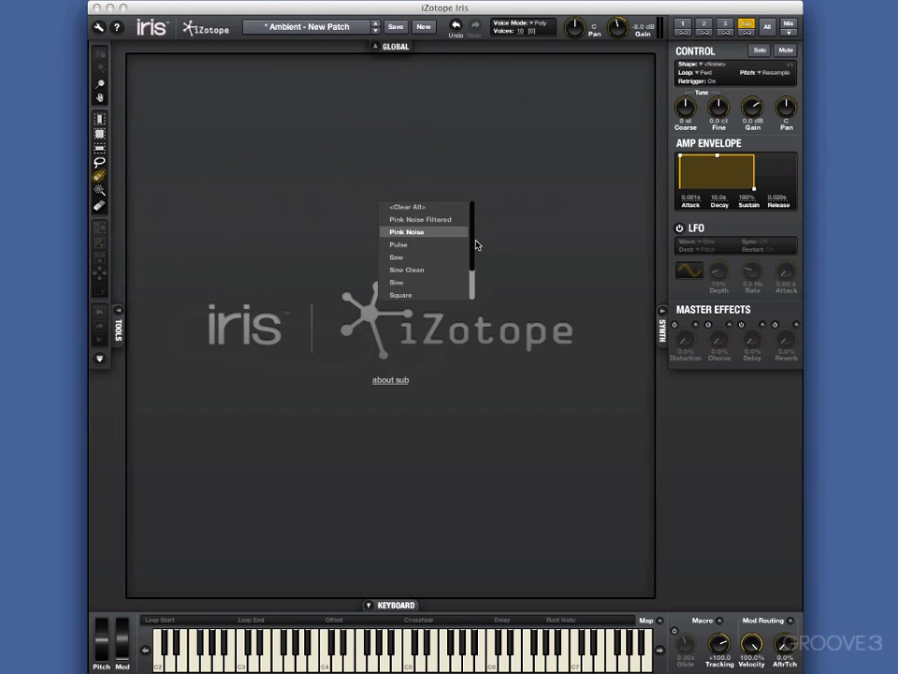
pyautogui.moveTo(473, 249); pyautogui.dragTo(467, 291)
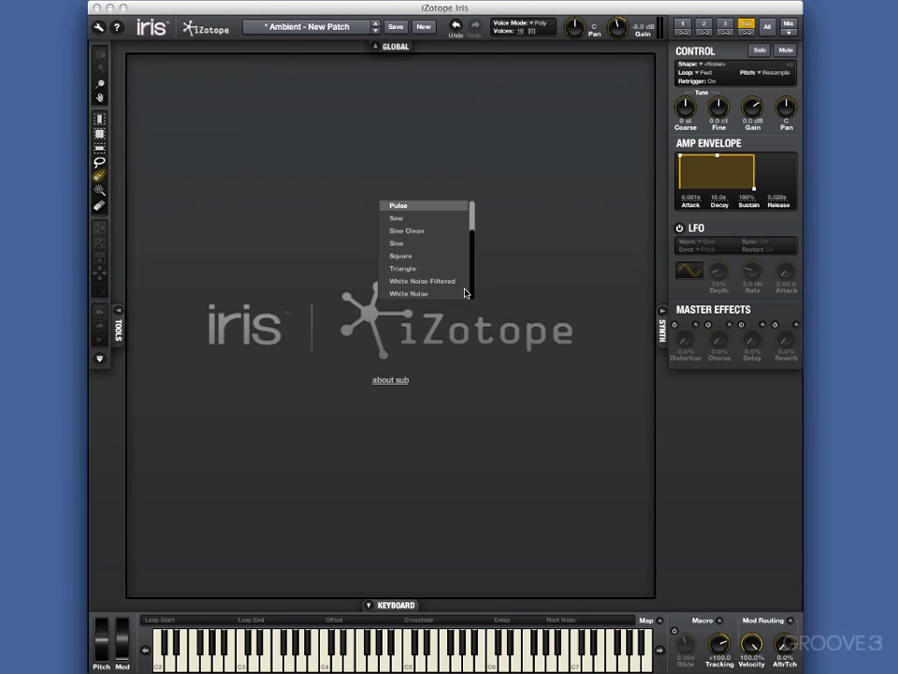
pyautogui.click(426, 245)
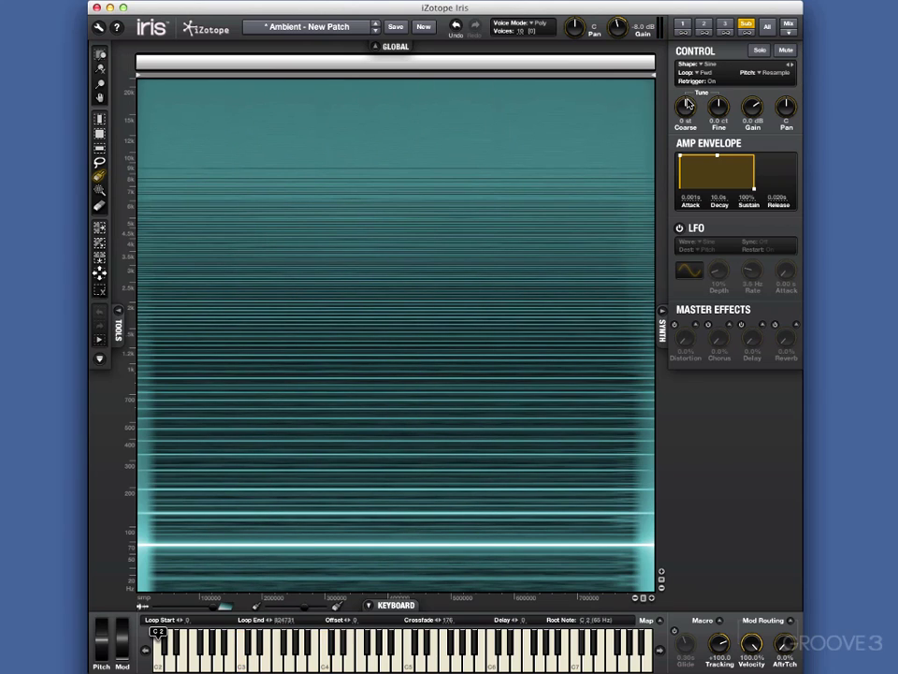
pyautogui.moveTo(688, 105); pyautogui.dragTo(689, 122)
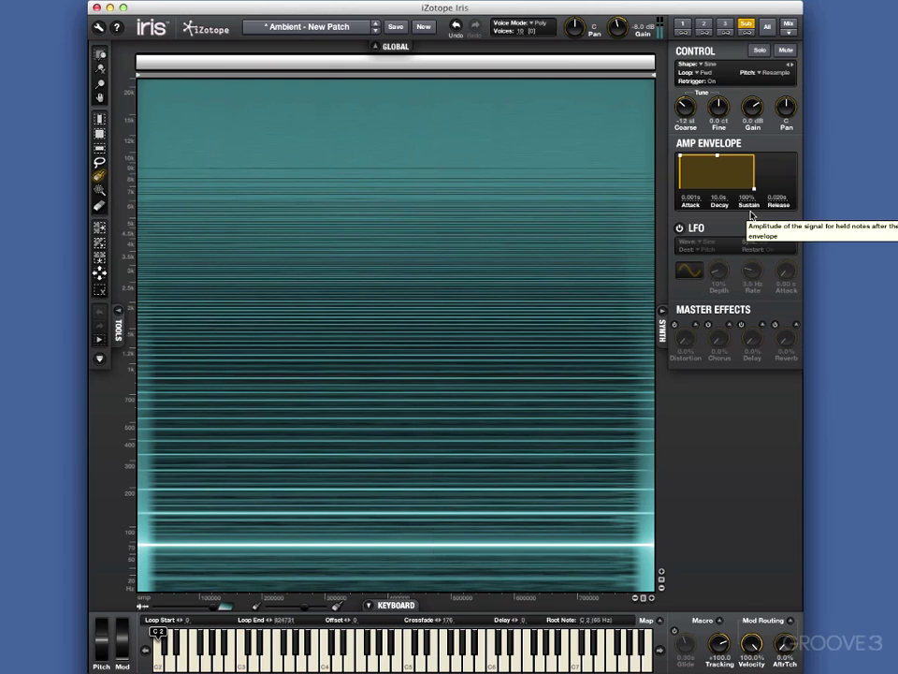
# Set Sample 1's amp envelope release to 5.455 s in the mix view.
pyautogui.click(684, 27)
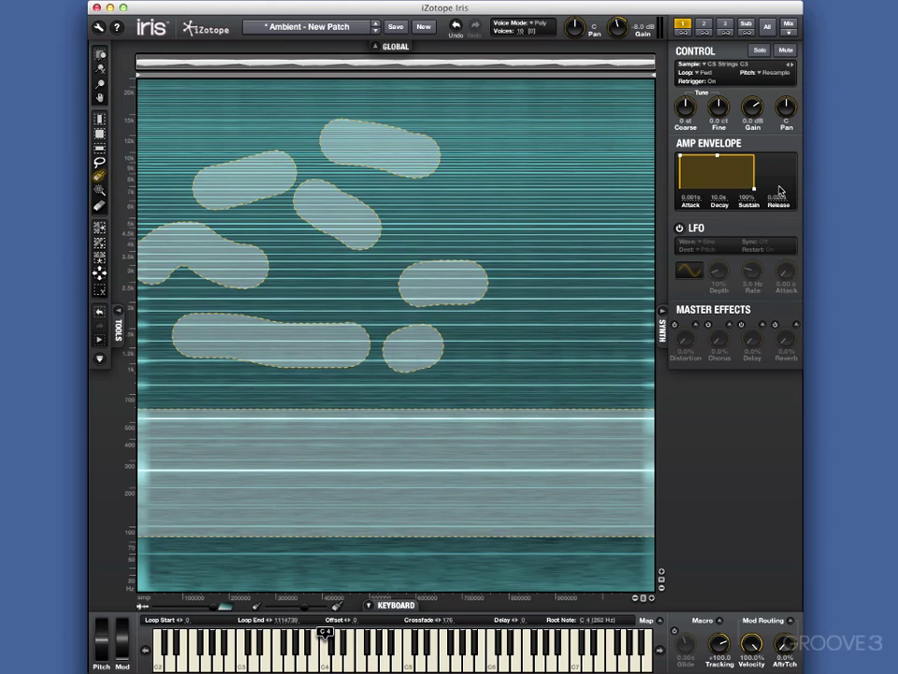
pyautogui.click(786, 28)
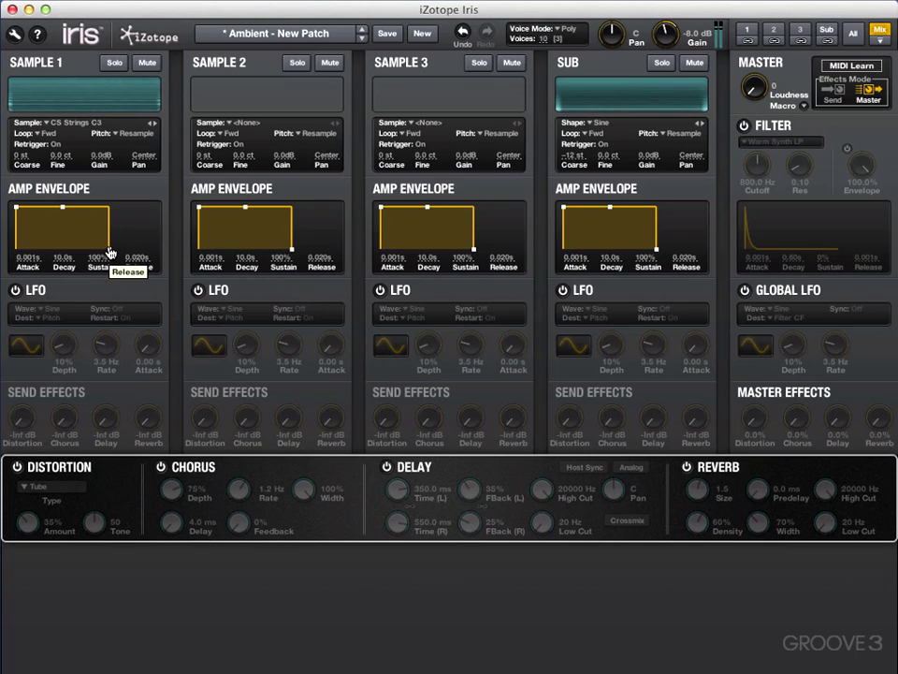
pyautogui.moveTo(110, 251); pyautogui.dragTo(132, 254)
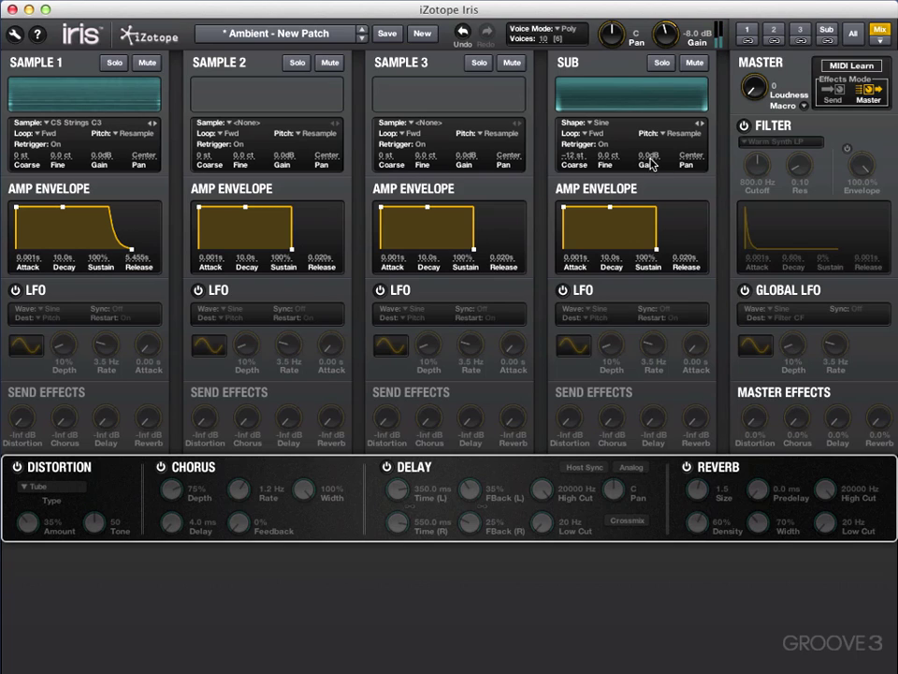
# Lower the Sub oscillator's gain to -11.0 dB and mute the Sub.
pyautogui.moveTo(651, 158)
pyautogui.mouseDown()
pyautogui.moveTo(646, 192)
pyautogui.moveTo(649, 156)
pyautogui.mouseUp()
pyautogui.click(826, 31)
pyautogui.click(876, 63)
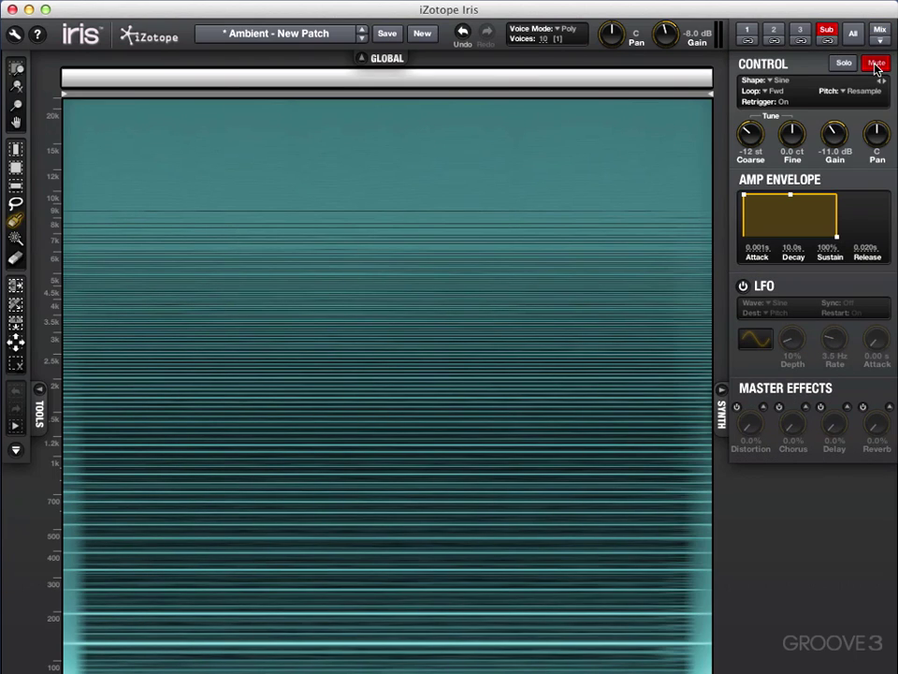
# Return to the mix view and set Sample 1's amp envelope attack to 2.434 s.
pyautogui.click(880, 32)
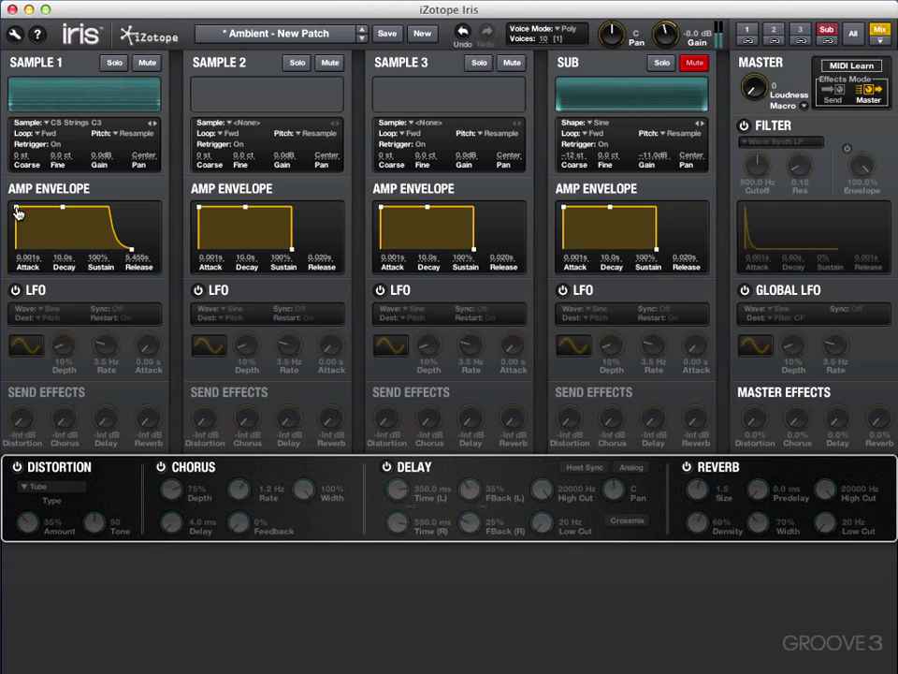
pyautogui.moveTo(16, 213); pyautogui.dragTo(35, 214)
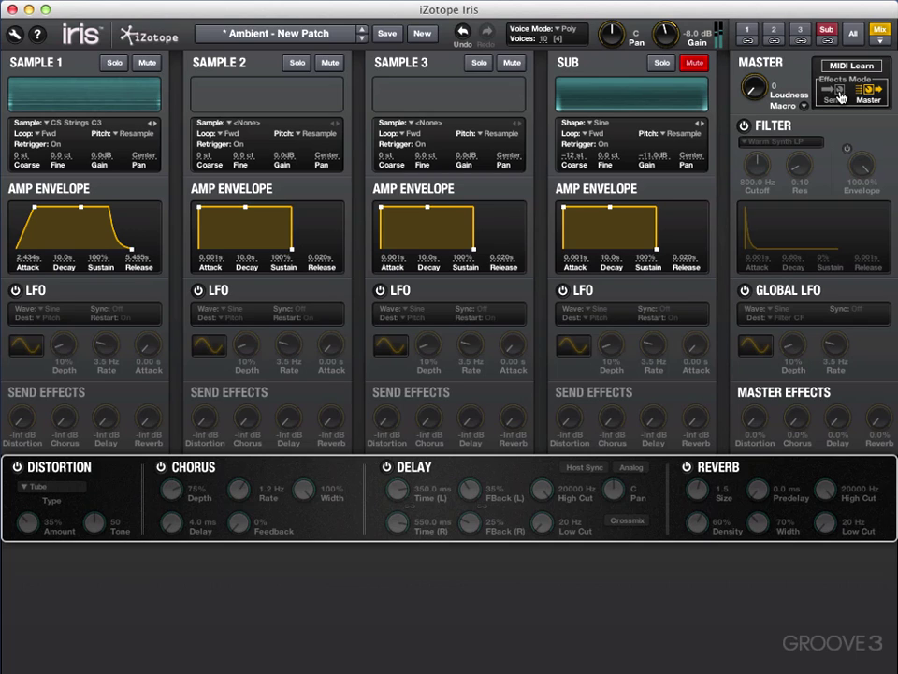
# Switch the effects mode to Send, enable Chorus and set Sample 1's chorus send to +2.2 dB.
pyautogui.click(839, 96)
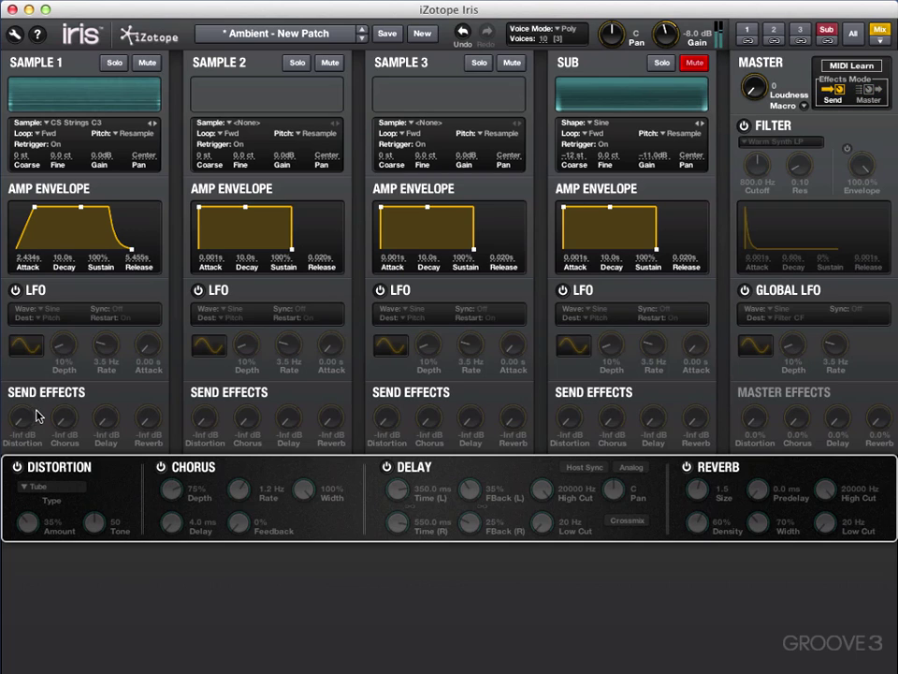
pyautogui.click(160, 467)
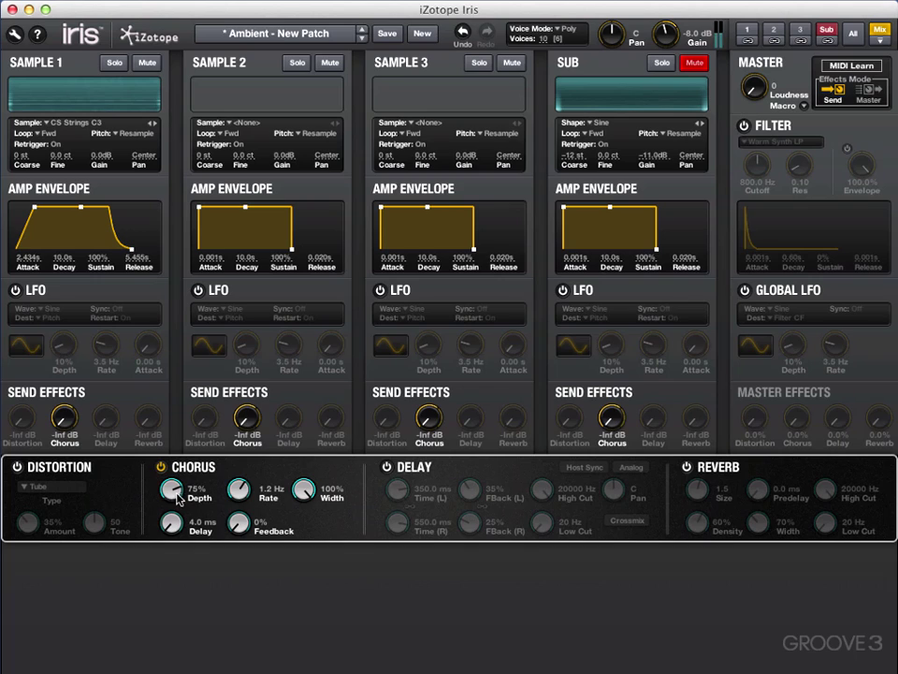
pyautogui.moveTo(81, 438); pyautogui.dragTo(67, 364)
# Enable Reverb and Delay, with Sample 1's reverb send at -0.9 dB and its delay send at +3.3 dB.
pyautogui.click(689, 472)
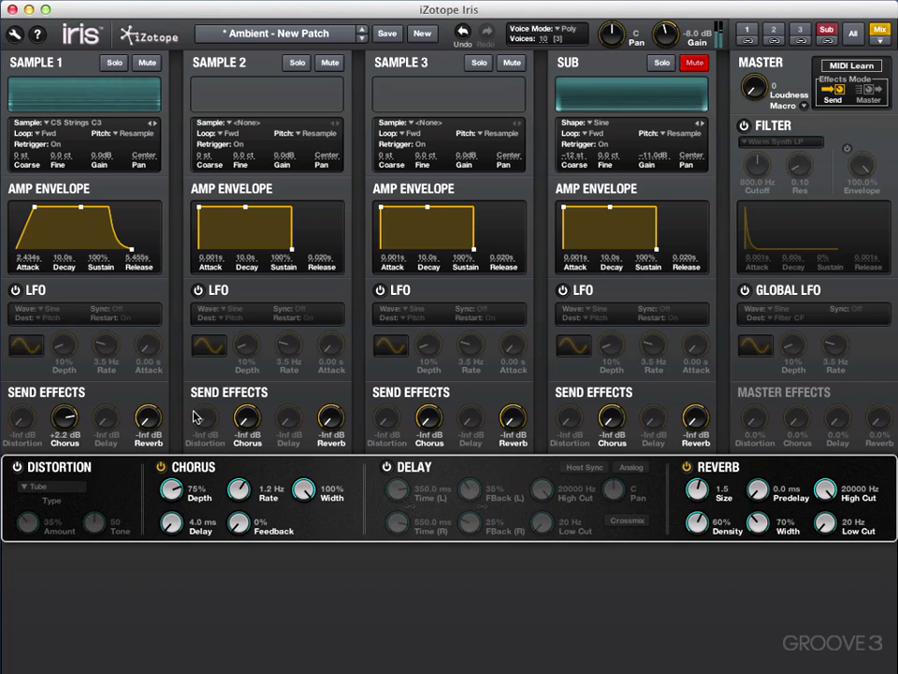
pyautogui.moveTo(147, 418); pyautogui.dragTo(147, 371)
pyautogui.click(387, 467)
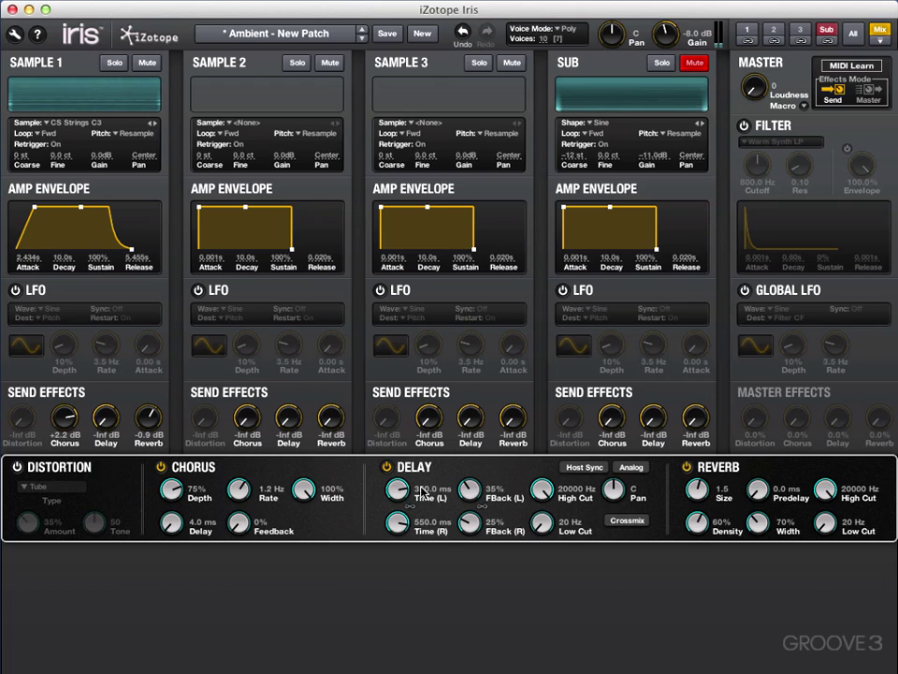
pyautogui.moveTo(115, 415); pyautogui.dragTo(109, 350)
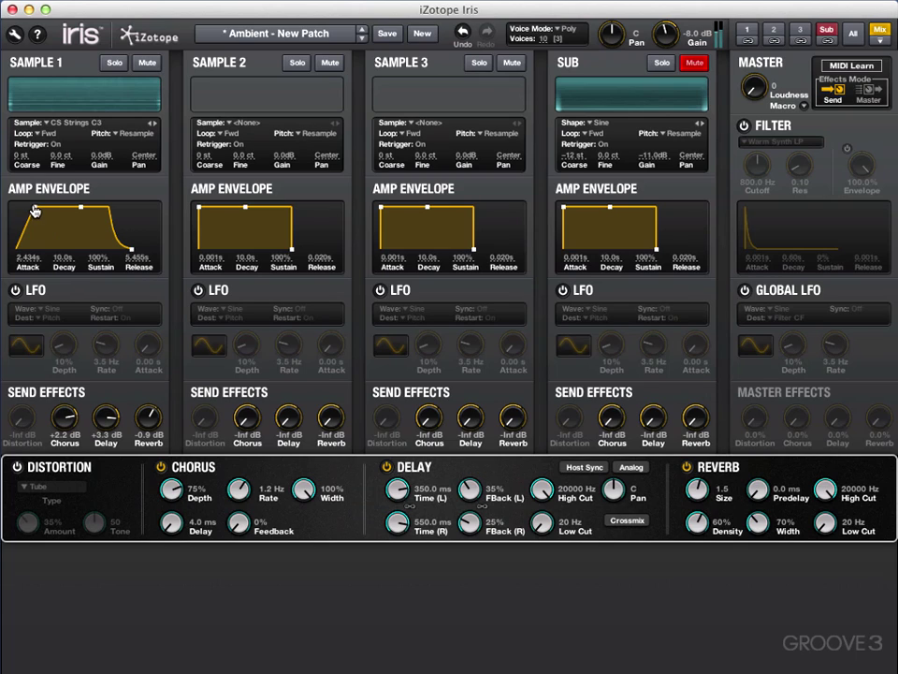
# Set Sample 1's amp envelope attack to 0.180 s and unmute the Sub.
pyautogui.moveTo(36, 210); pyautogui.dragTo(22, 213)
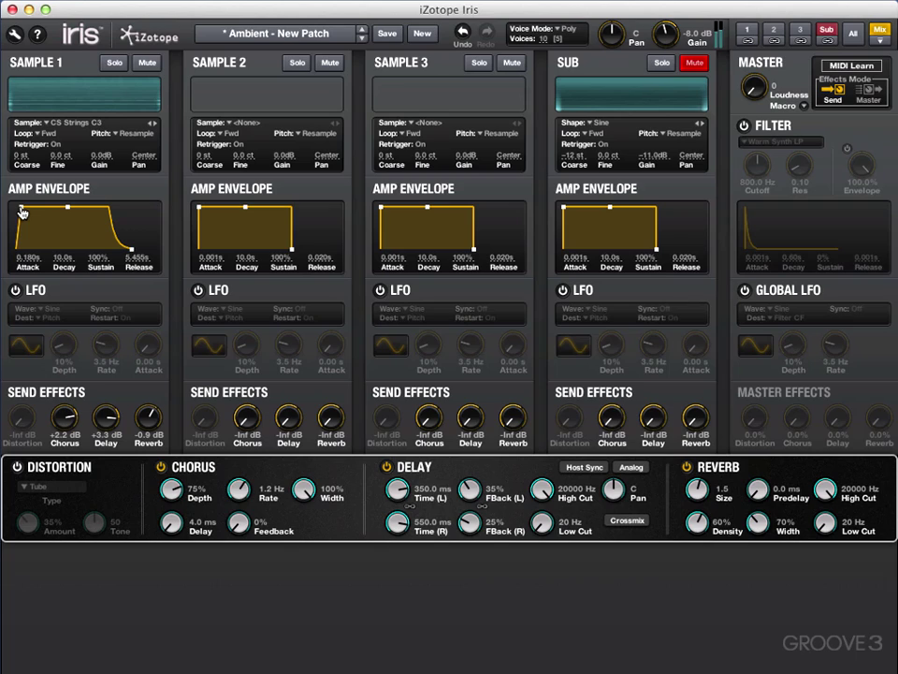
pyautogui.click(695, 63)
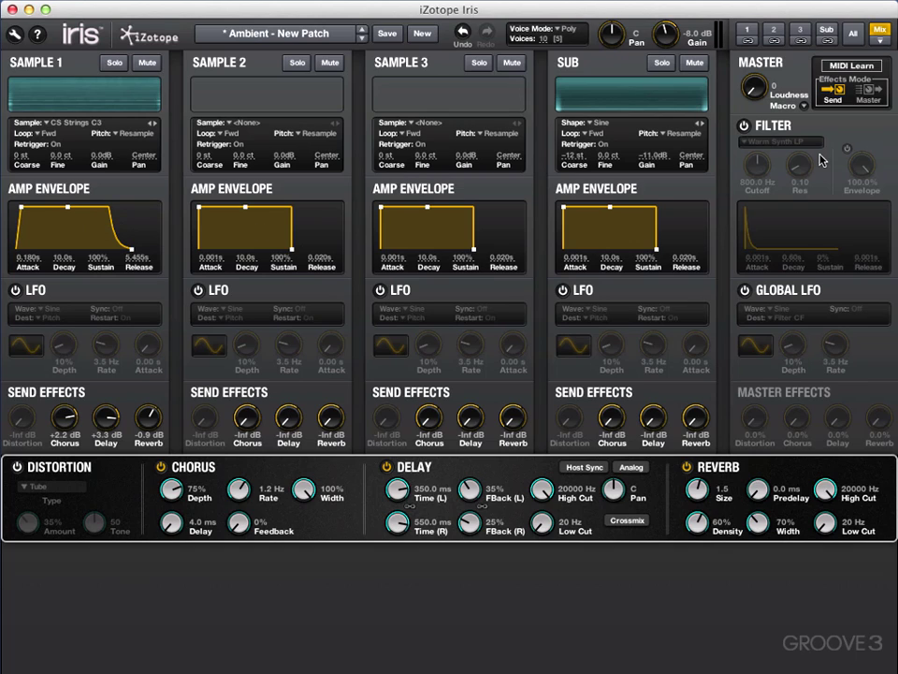
# Link Sample 1 and the Sub, and set their shared amp envelope release to 7.909 s.
pyautogui.click(745, 41)
pyautogui.click(826, 41)
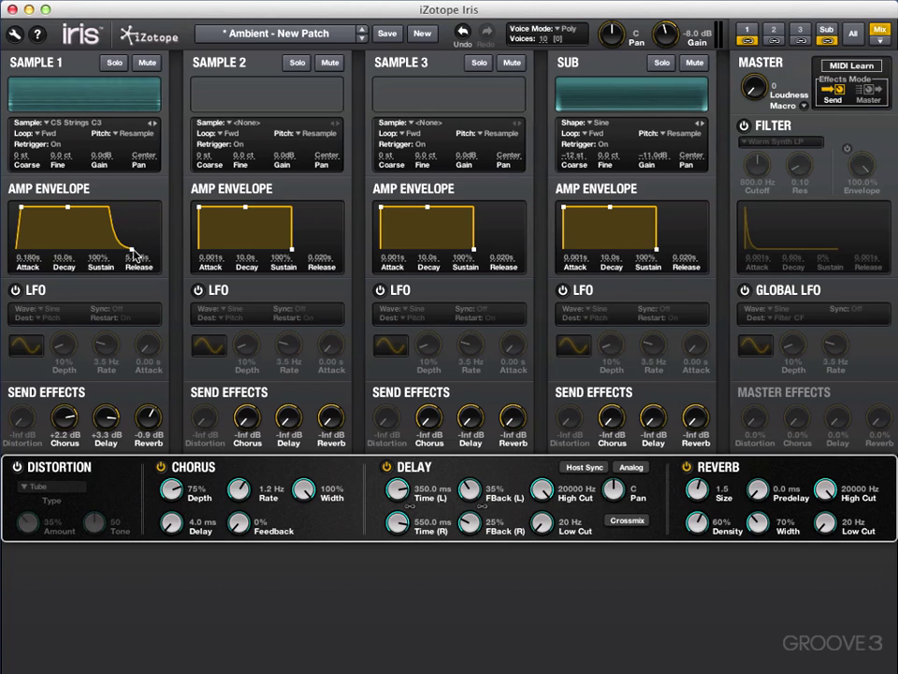
pyautogui.moveTo(132, 255); pyautogui.dragTo(133, 255)
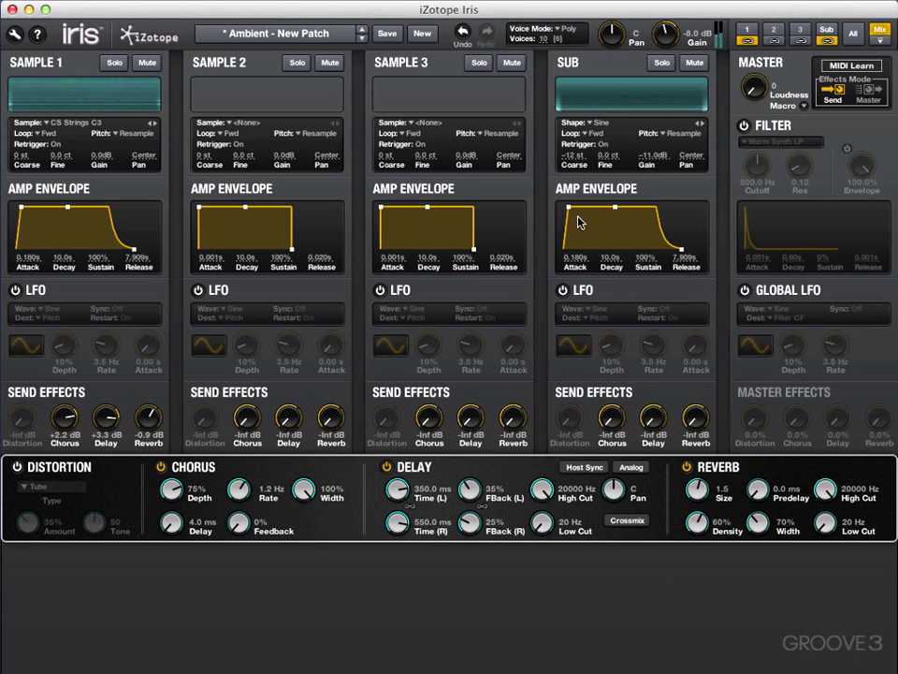
# Enable the LFO shared by Sample 1 and the Sub, with Amp as destination and 30% depth.
pyautogui.click(15, 290)
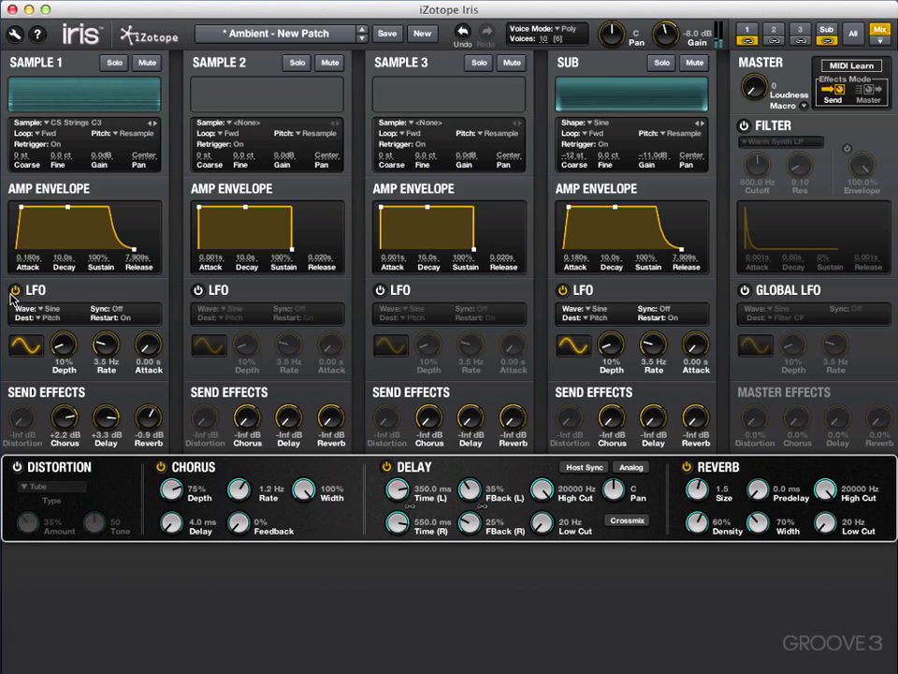
pyautogui.click(49, 319)
pyautogui.click(56, 357)
pyautogui.moveTo(56, 359)
pyautogui.mouseDown()
pyautogui.moveTo(58, 328)
pyautogui.moveTo(64, 338)
pyautogui.mouseUp()
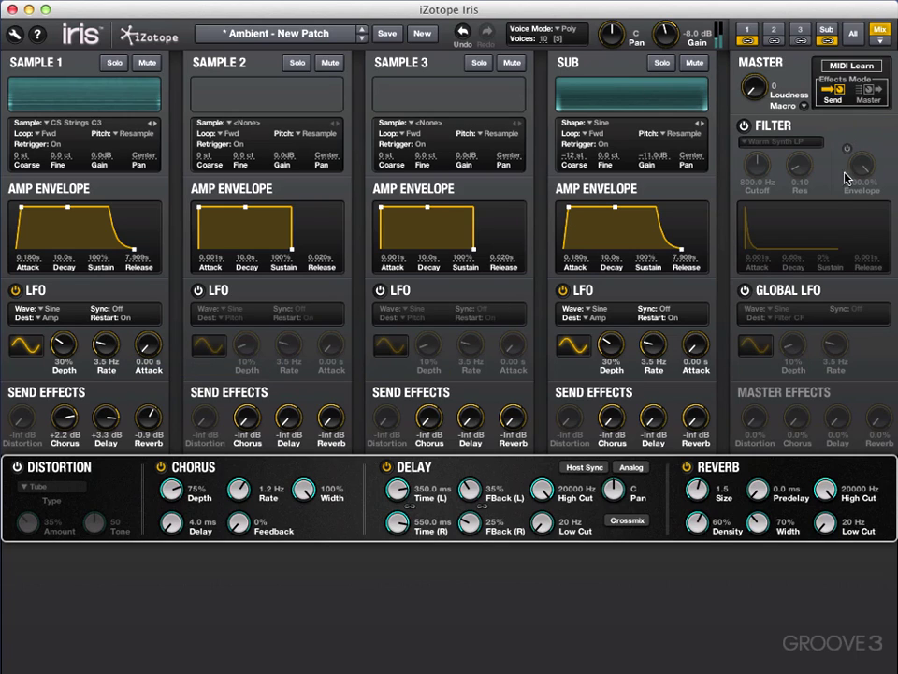
# Raise the master Loudness macro to 100 and enable the Warm Synth LP filter with cutoff 524.4 Hz and resonance 0.62.
pyautogui.moveTo(754, 87); pyautogui.dragTo(757, 10)
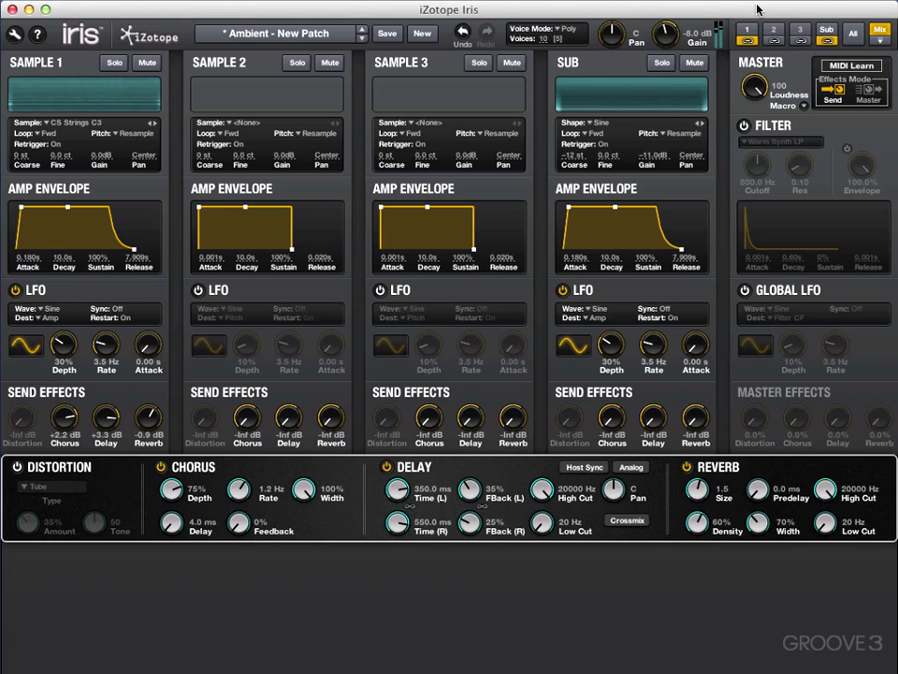
pyautogui.click(744, 125)
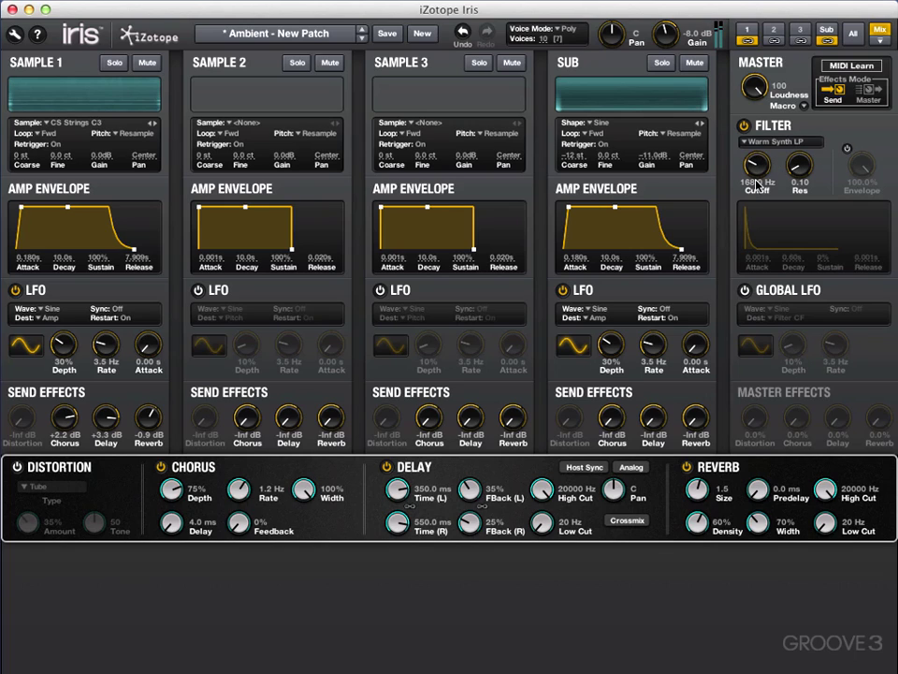
pyautogui.moveTo(753, 170); pyautogui.dragTo(809, 142)
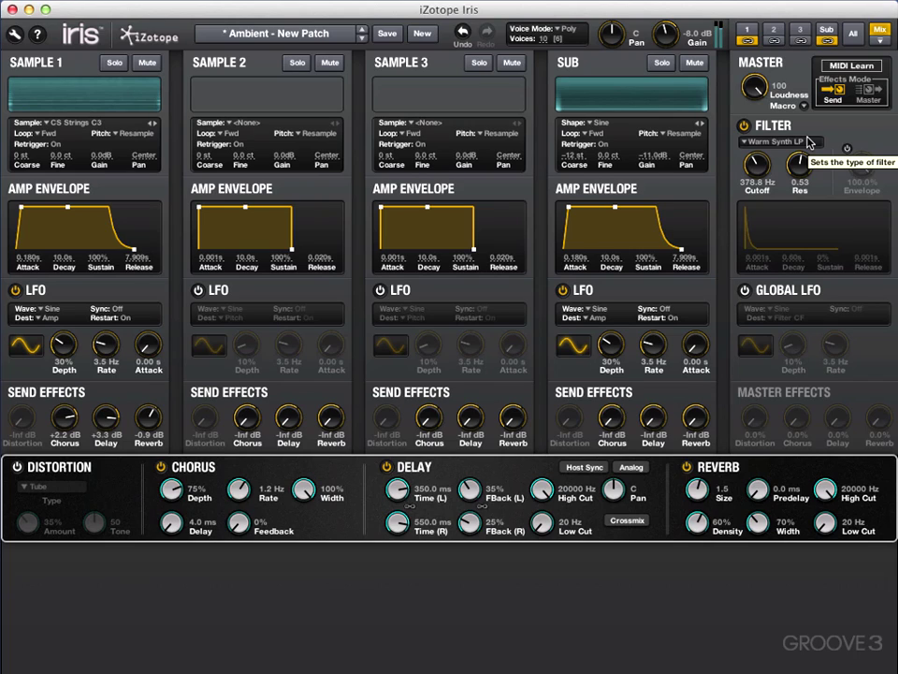
pyautogui.moveTo(799, 166); pyautogui.dragTo(759, 168)
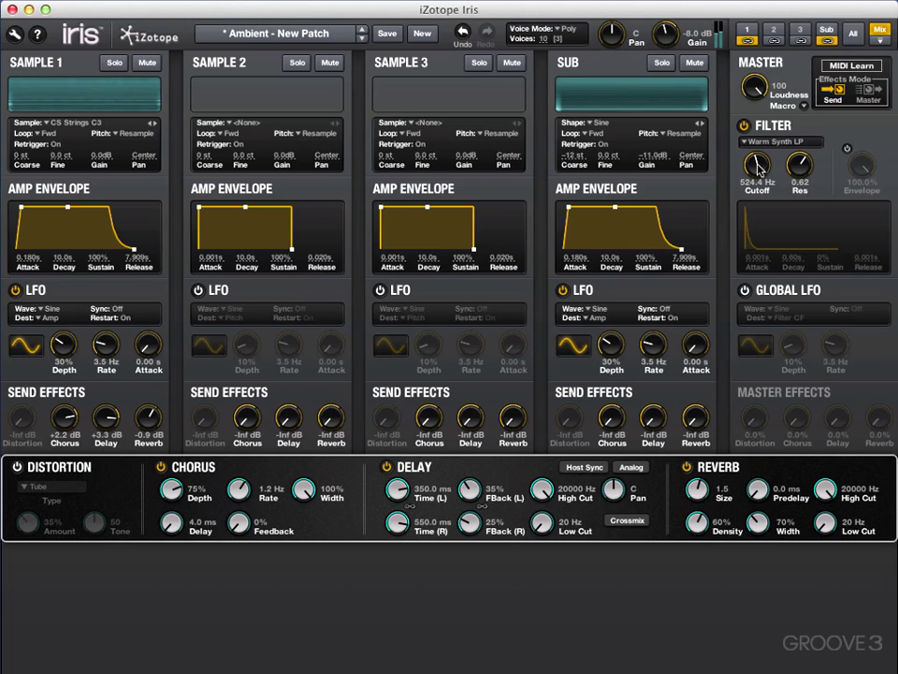
# Enable the filter envelope and shape it with attack 3.810 s, decay 10.0 s, sustain 8% and release 8.727 s.
pyautogui.click(847, 148)
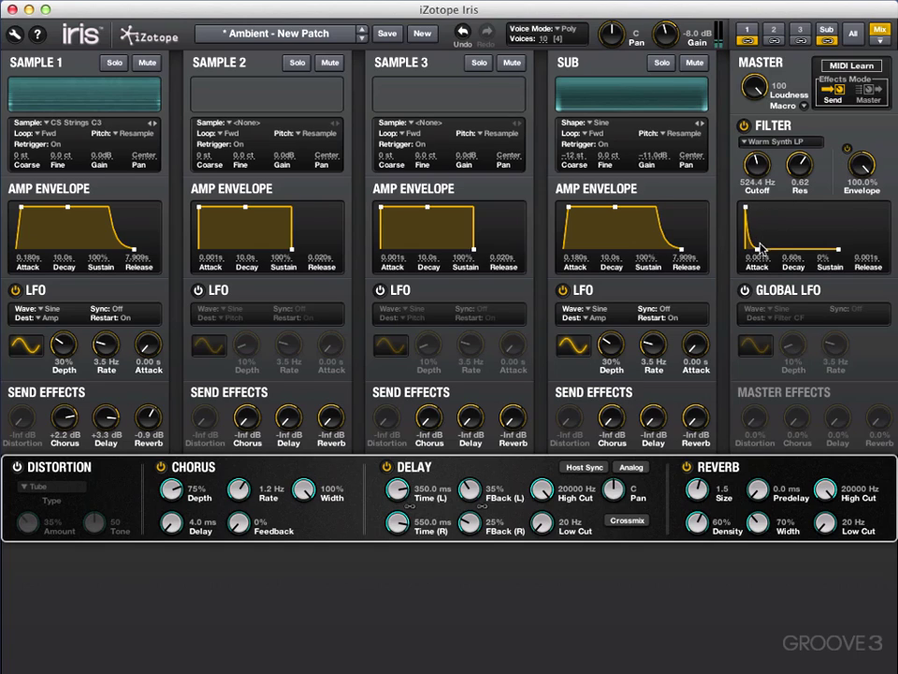
pyautogui.moveTo(755, 250); pyautogui.dragTo(779, 251)
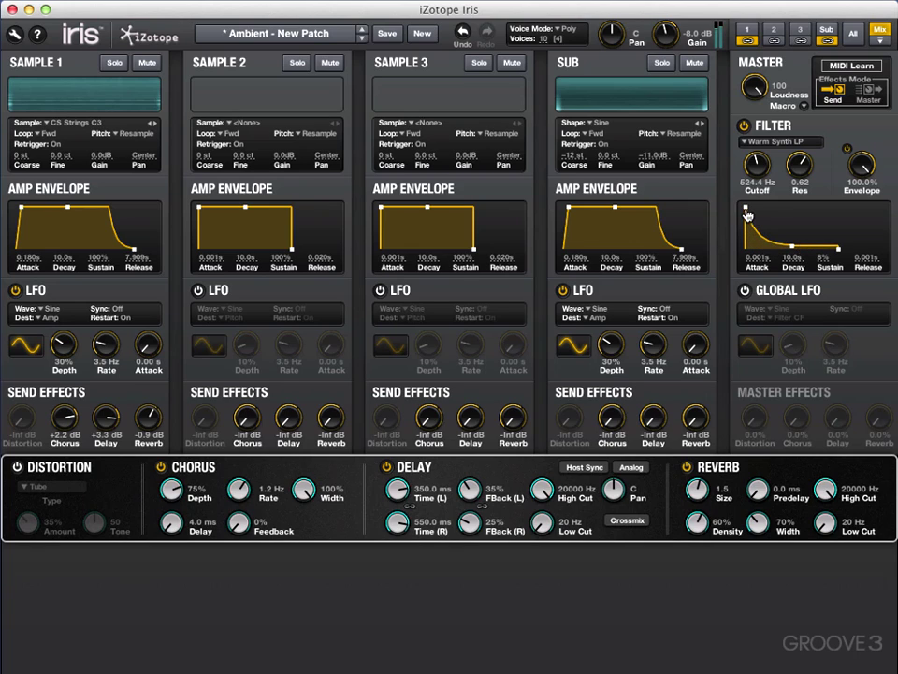
pyautogui.moveTo(748, 209); pyautogui.dragTo(771, 208)
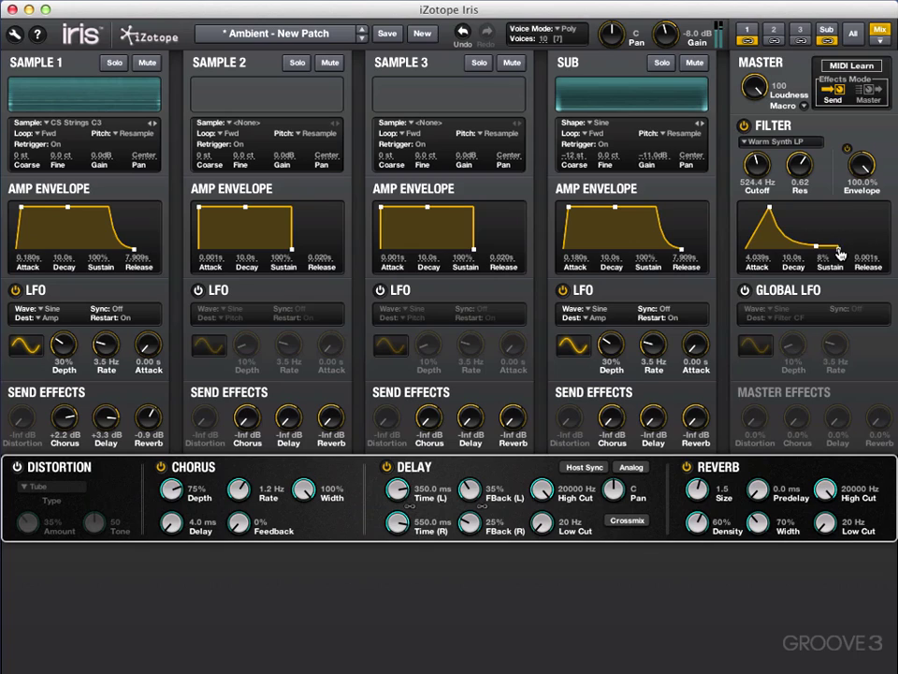
pyautogui.moveTo(839, 249); pyautogui.dragTo(865, 254)
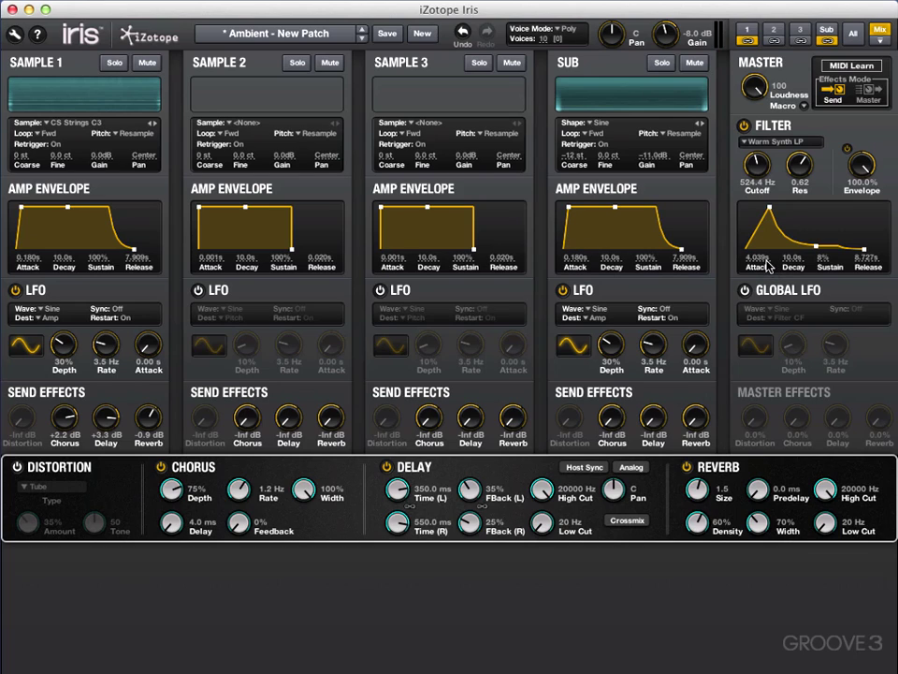
pyautogui.moveTo(769, 207)
pyautogui.mouseDown()
pyautogui.moveTo(753, 213)
pyautogui.moveTo(770, 209)
pyautogui.mouseUp()
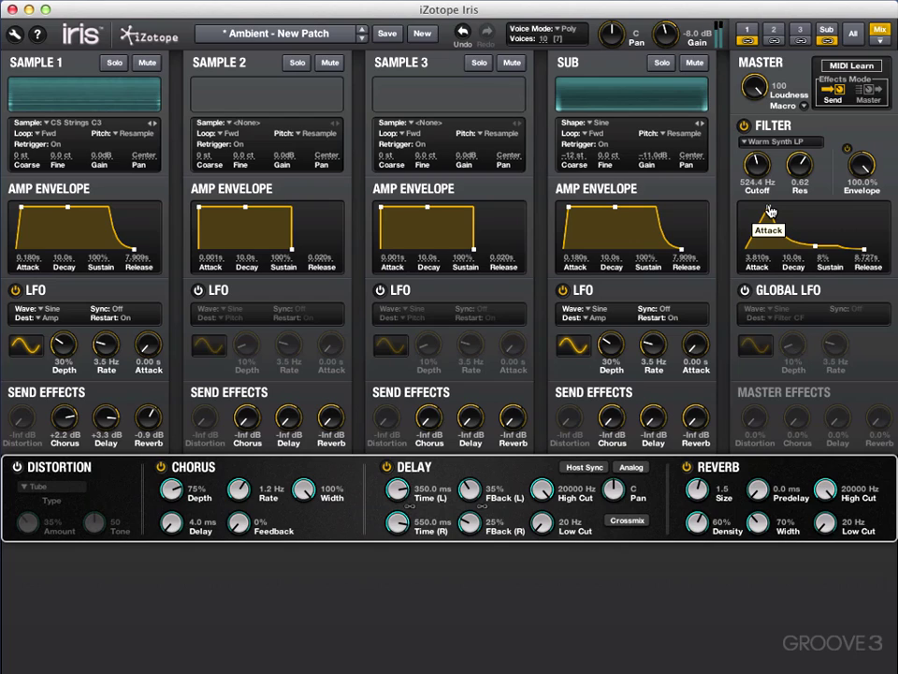
# Set the filter's envelope amount to 58%, cutoff to 332.6 Hz, resonance to 0.71 and envelope attack to 7.937 s.
pyautogui.moveTo(858, 172); pyautogui.dragTo(863, 217)
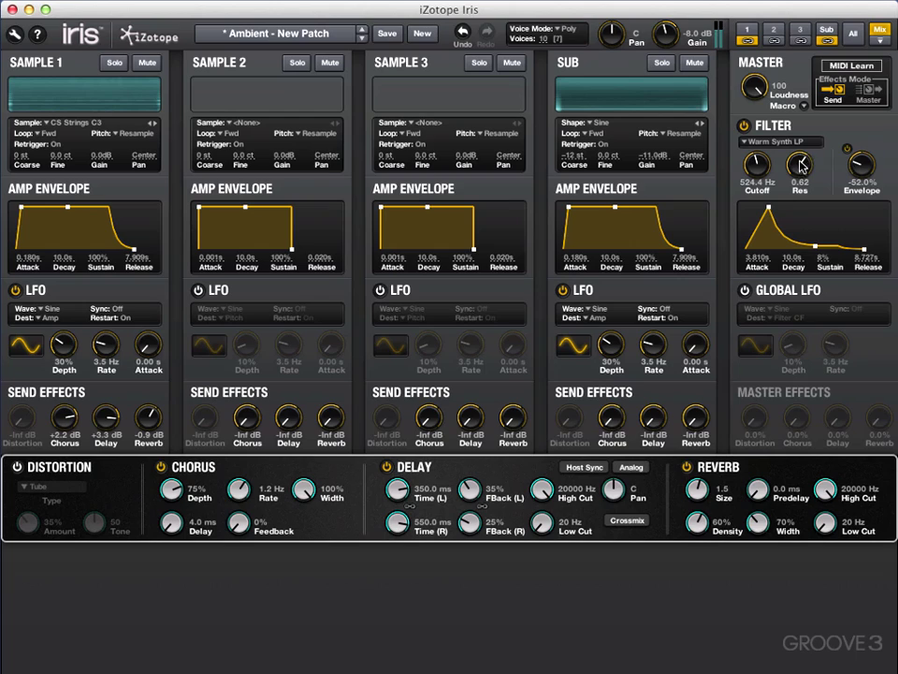
pyautogui.moveTo(758, 165); pyautogui.dragTo(759, 173)
pyautogui.moveTo(867, 170); pyautogui.dragTo(869, 126)
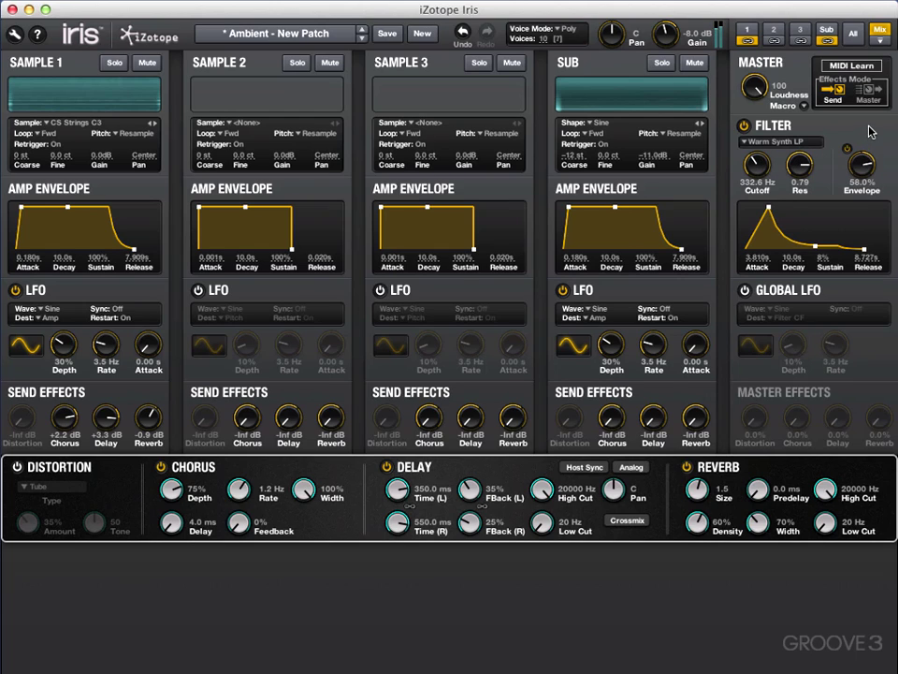
pyautogui.moveTo(770, 206); pyautogui.dragTo(783, 209)
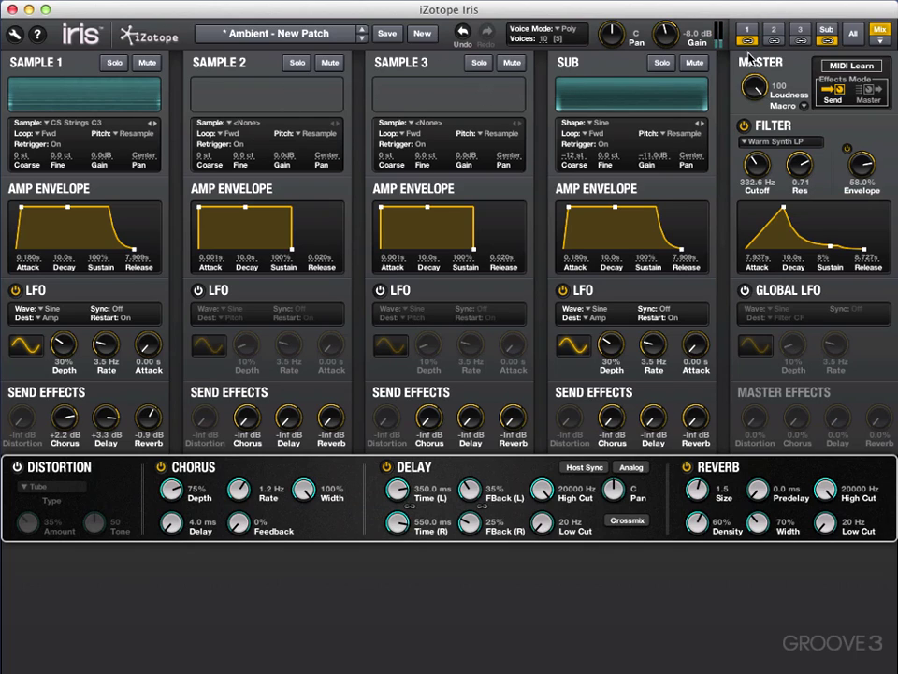
# Load Piano C3 from the Acoustic Instruments > Acoustic Piano samples into Sample 2.
pyautogui.click(773, 36)
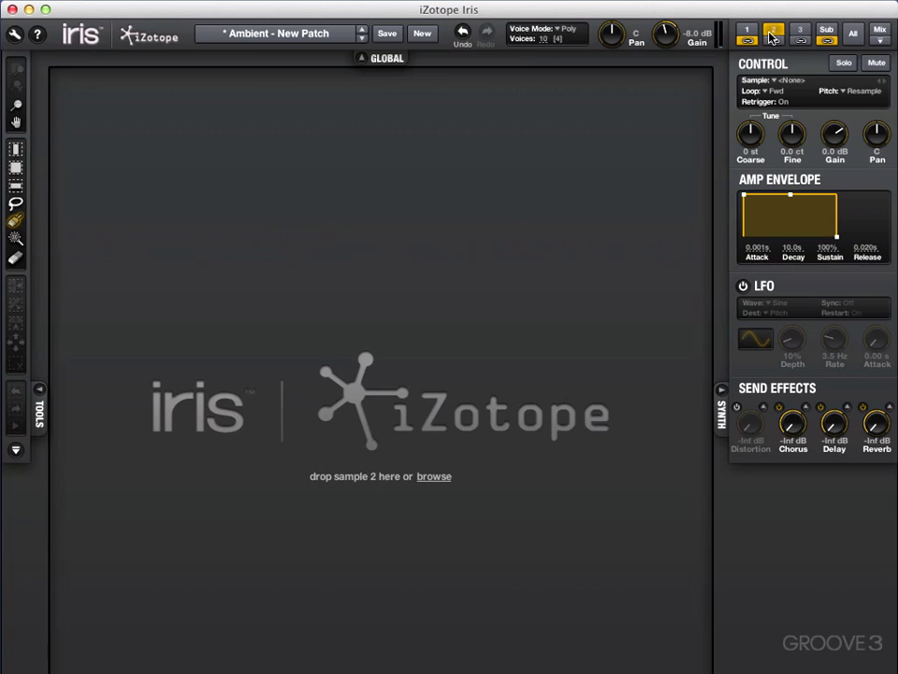
pyautogui.click(242, 35)
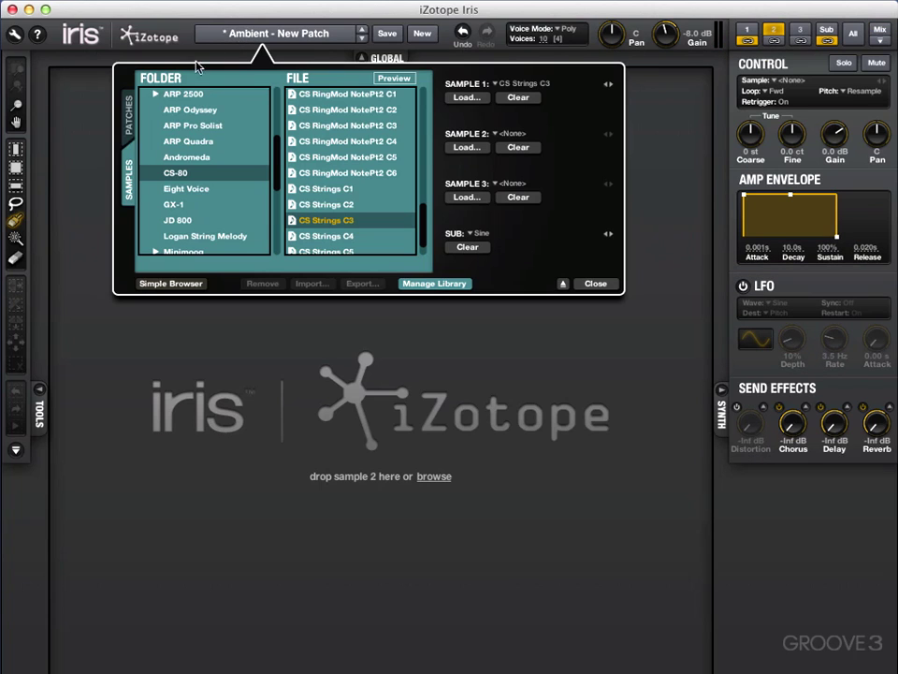
pyautogui.moveTo(275, 168); pyautogui.dragTo(278, 104)
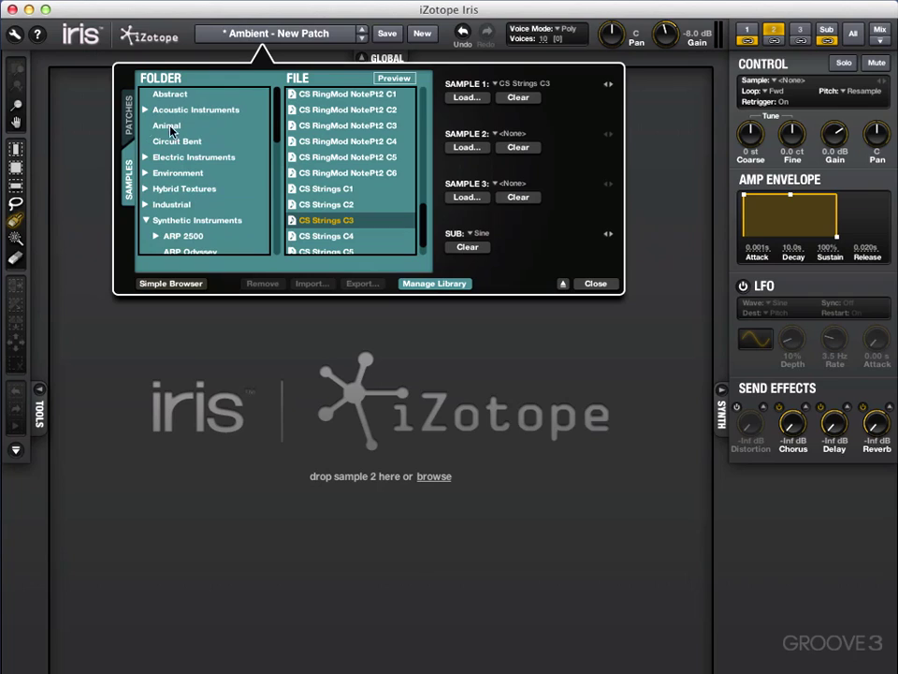
pyautogui.click(146, 110)
pyautogui.click(192, 142)
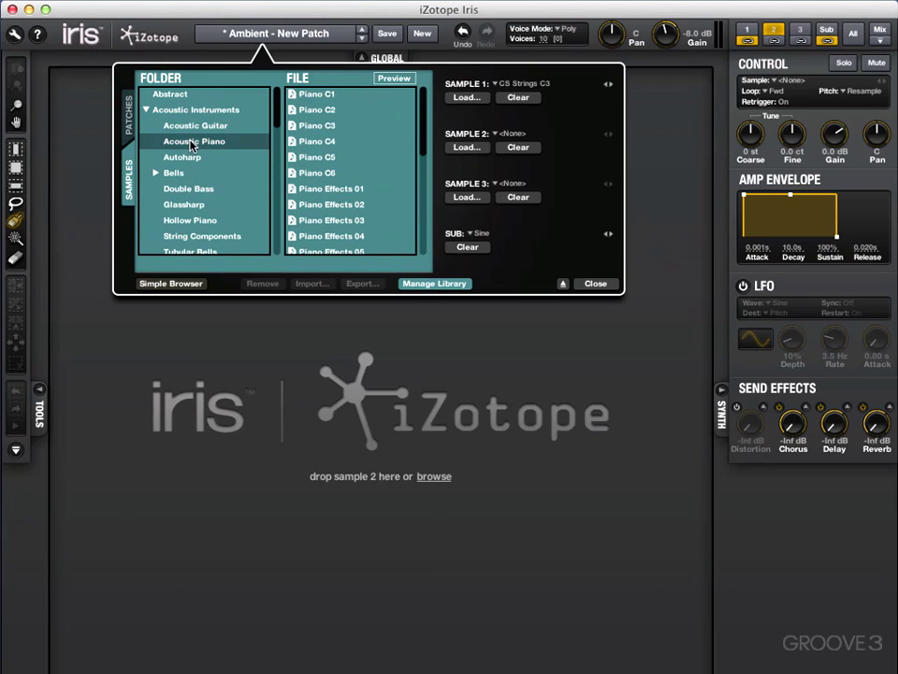
pyautogui.click(330, 125)
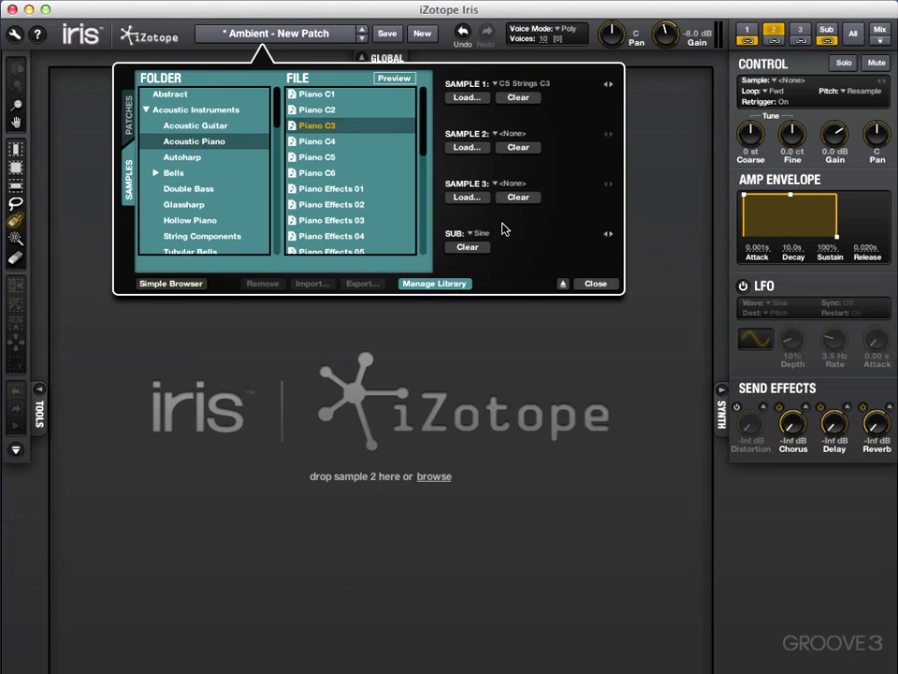
pyautogui.doubleClick(338, 126)
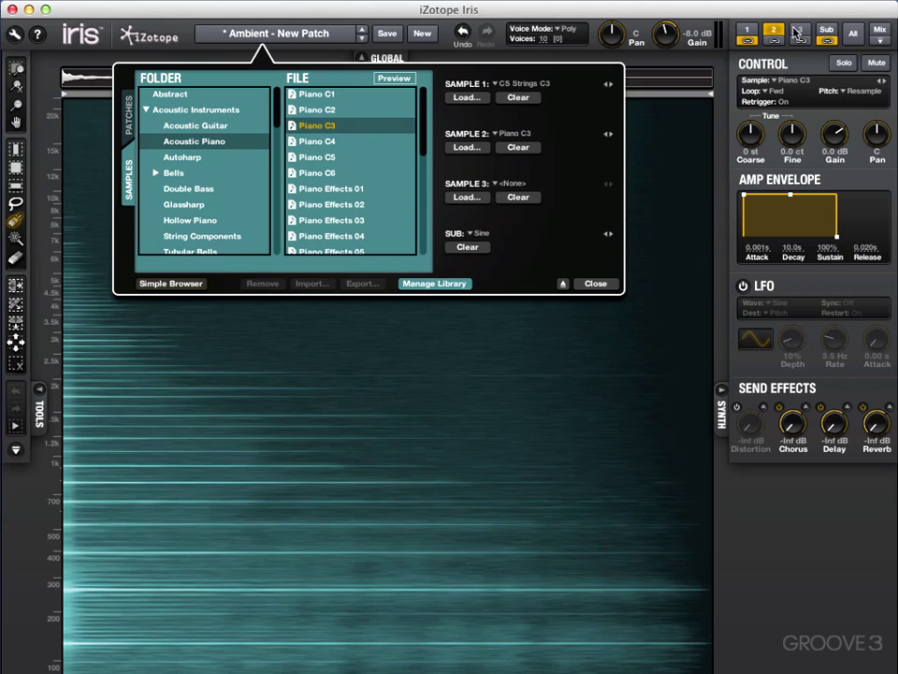
# Solo Sample 2 and set its amp envelope release to 1.773 s.
pyautogui.click(842, 63)
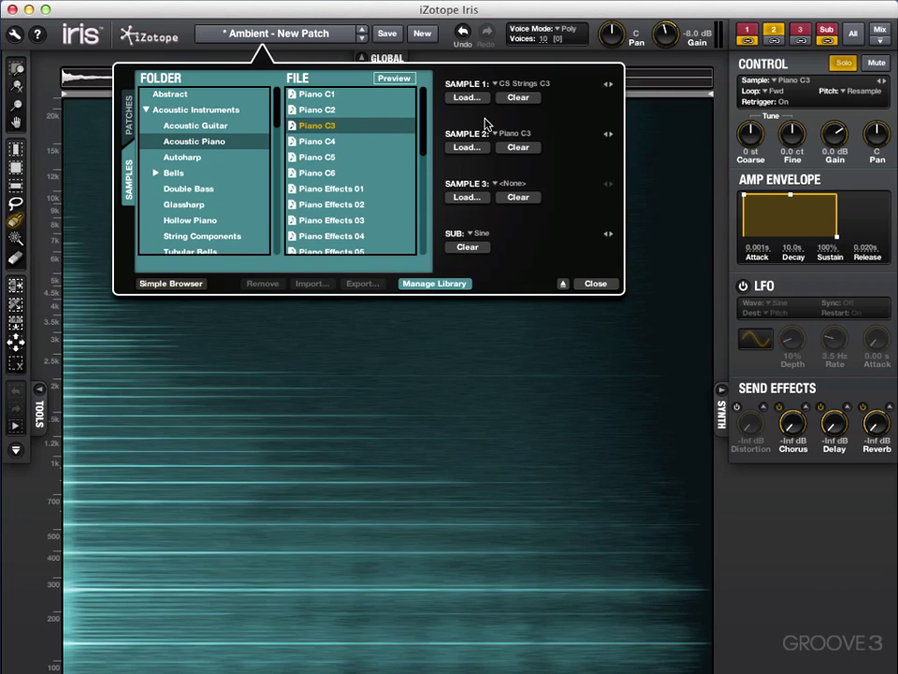
pyautogui.click(596, 283)
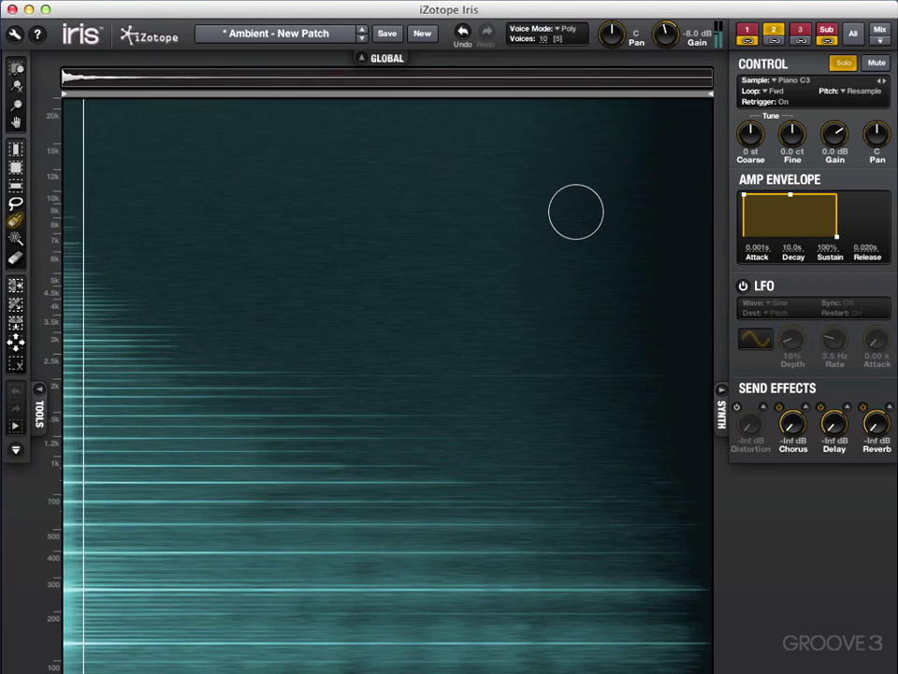
pyautogui.click(876, 39)
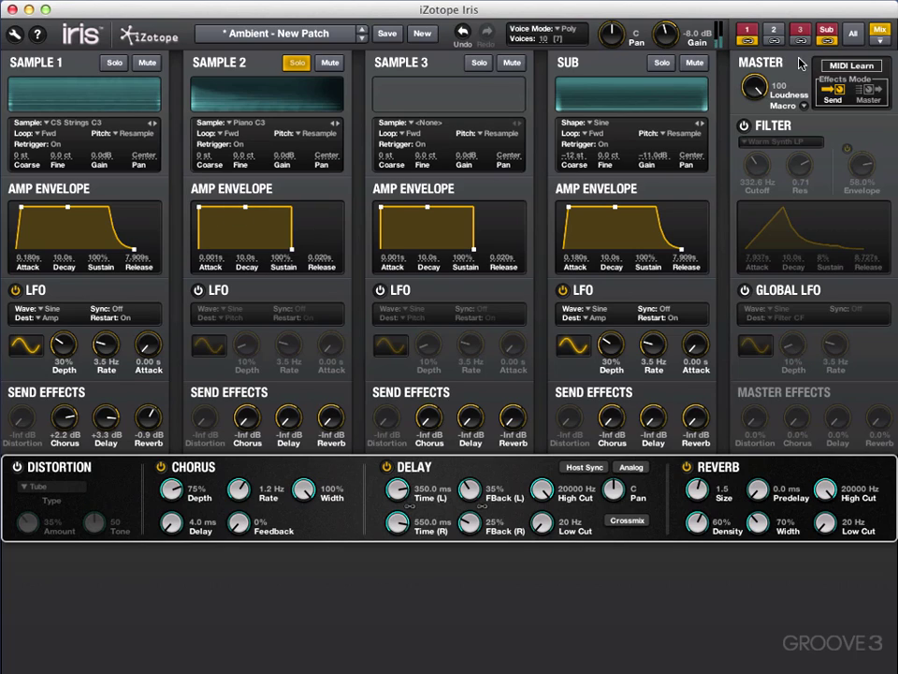
pyautogui.moveTo(292, 253)
pyautogui.mouseDown()
pyautogui.moveTo(315, 255)
pyautogui.moveTo(304, 250)
pyautogui.mouseUp()
# Select Sample 2's frequencies below about 700 Hz, plus a second frequency band moved up to about 9 to 13 kHz.
pyautogui.click(773, 31)
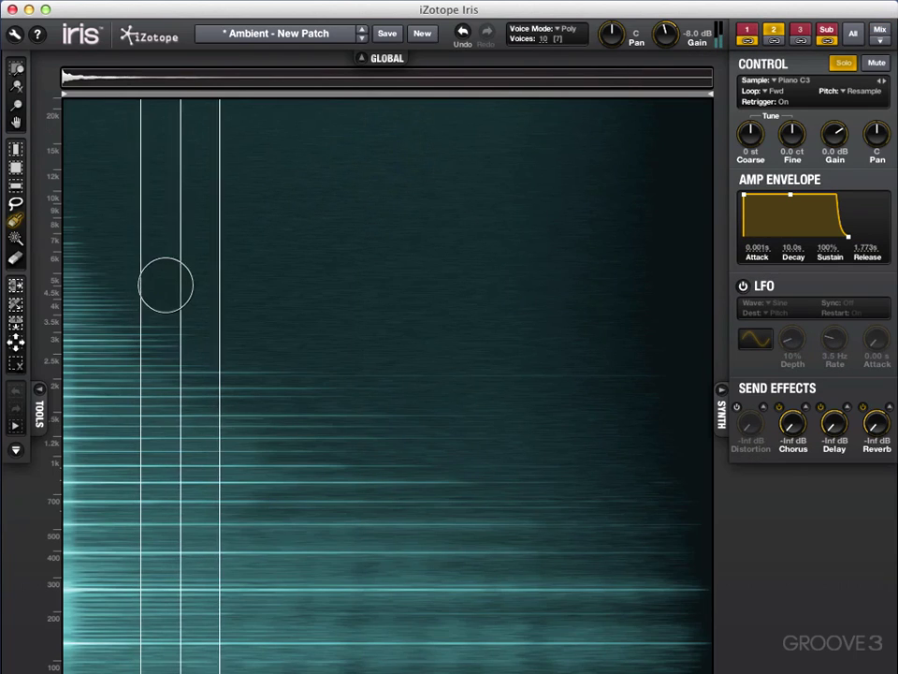
pyautogui.click(15, 184)
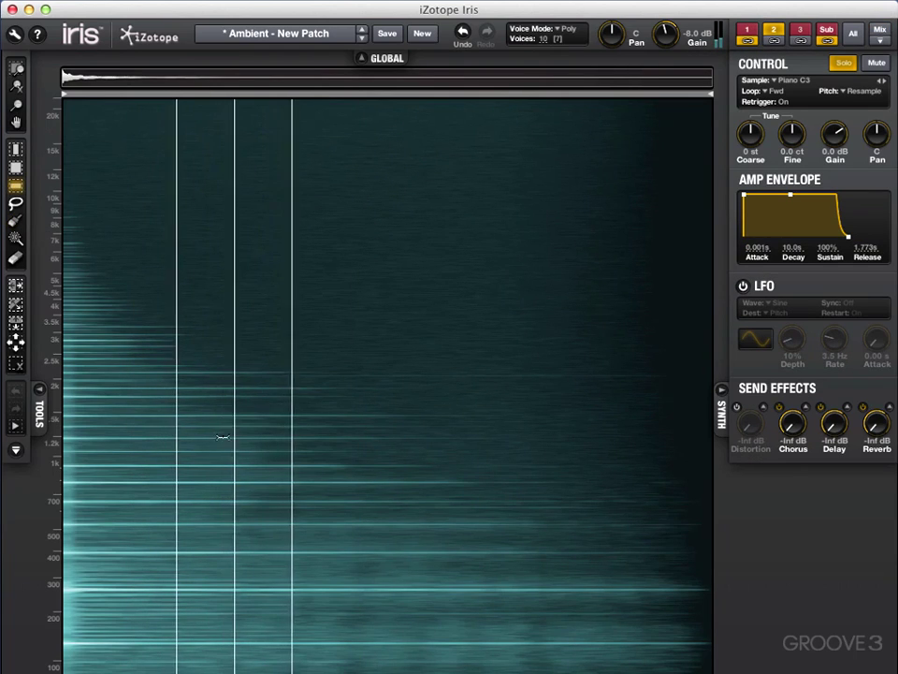
pyautogui.moveTo(222, 346); pyautogui.dragTo(224, 546)
pyautogui.moveTo(253, 507); pyautogui.dragTo(251, 644)
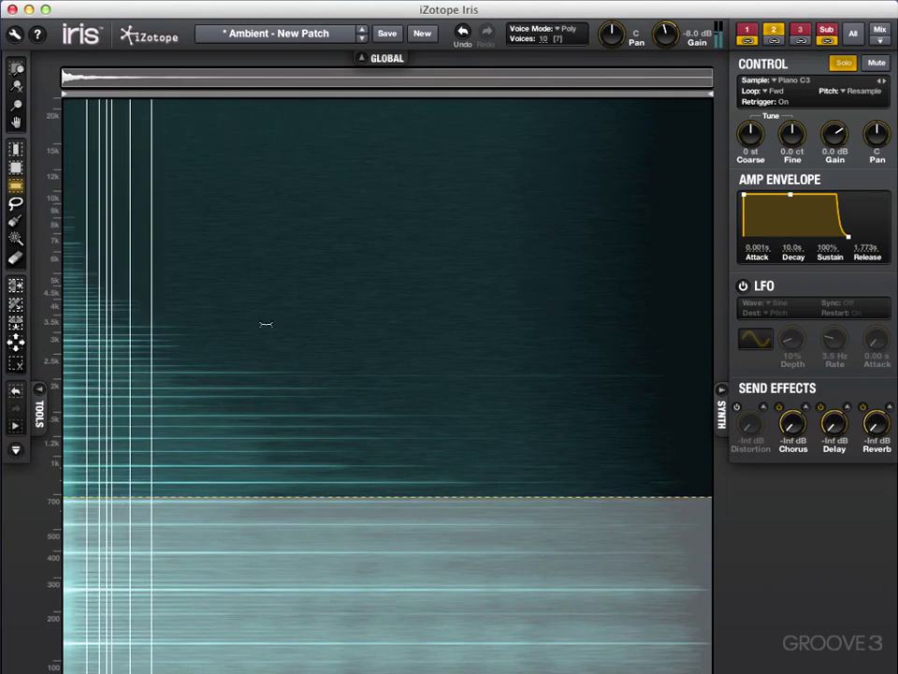
pyautogui.moveTo(267, 325); pyautogui.dragTo(258, 265)
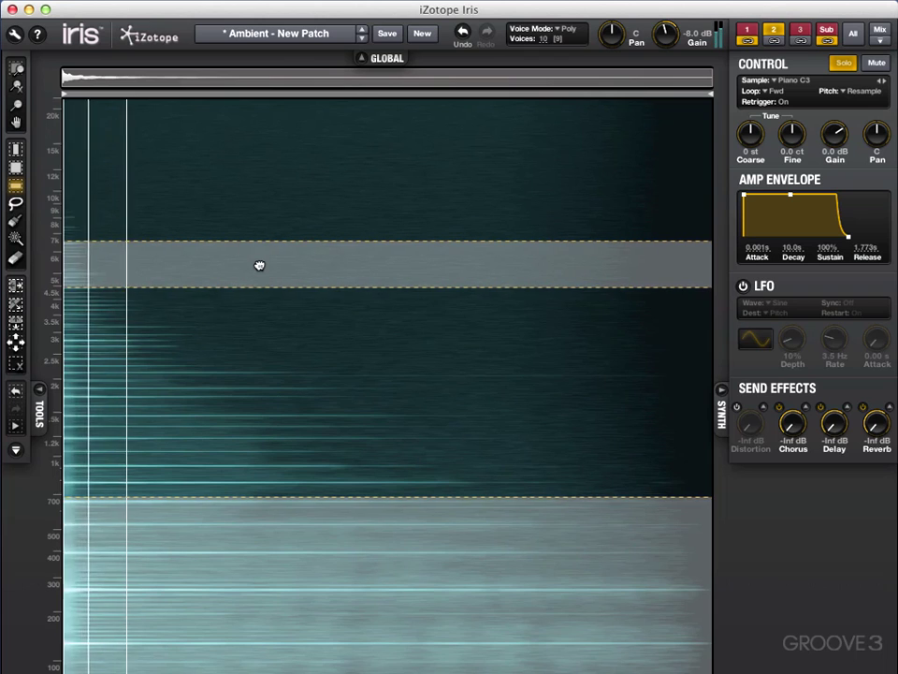
pyautogui.moveTo(259, 266); pyautogui.dragTo(256, 186)
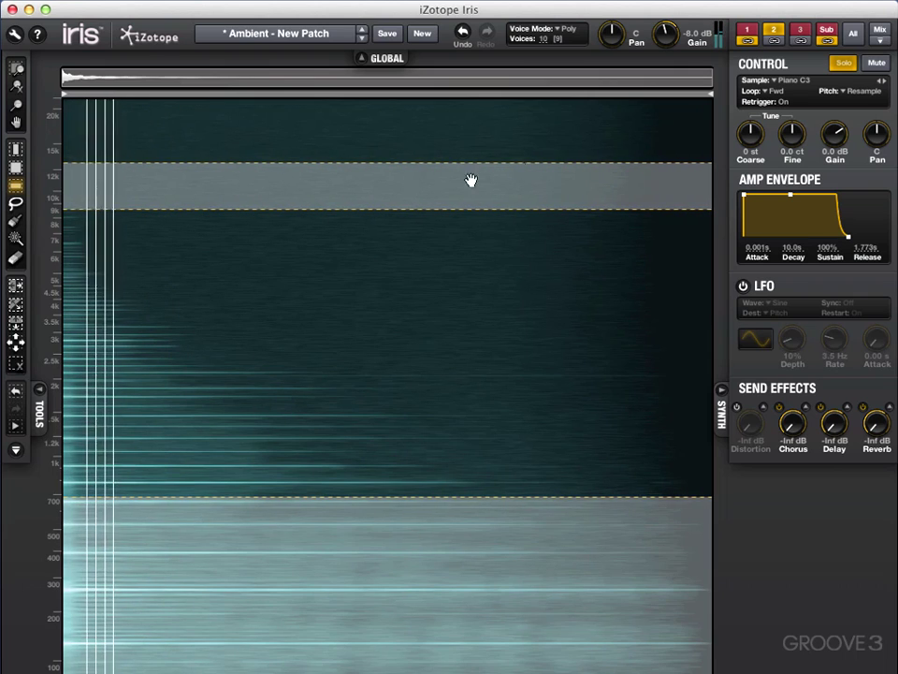
# Unsolo Sample 2 and lower the linked gain of Sample 1 and the Sub to -18.0 dB.
pyautogui.click(842, 64)
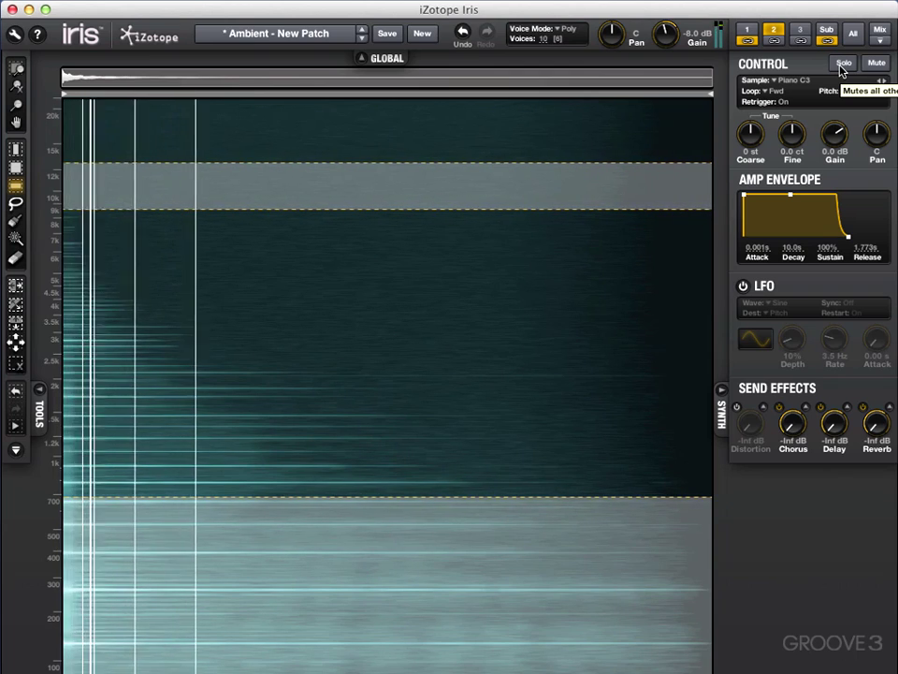
pyautogui.click(880, 33)
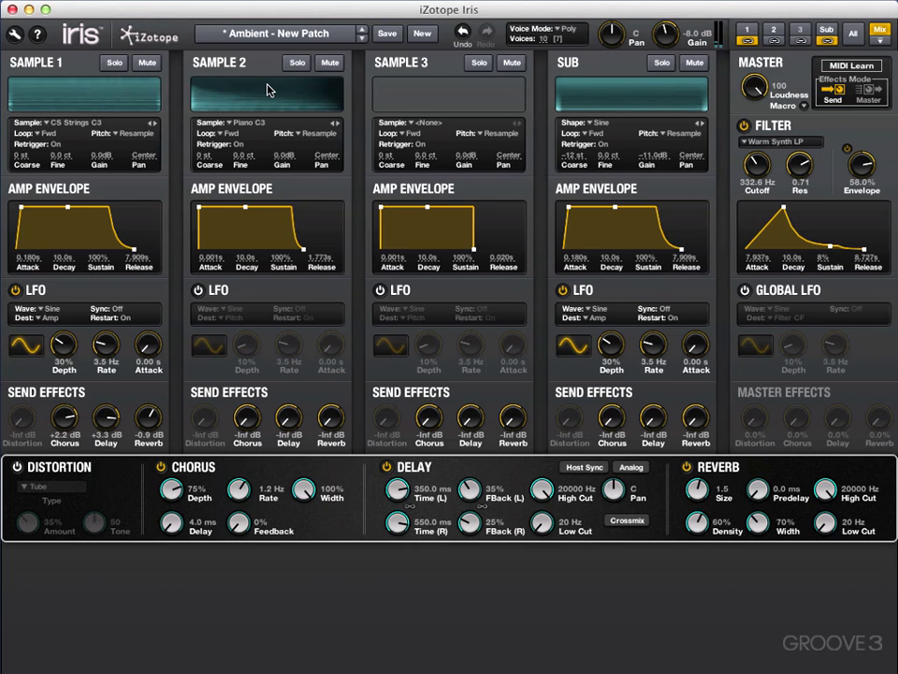
pyautogui.click(827, 33)
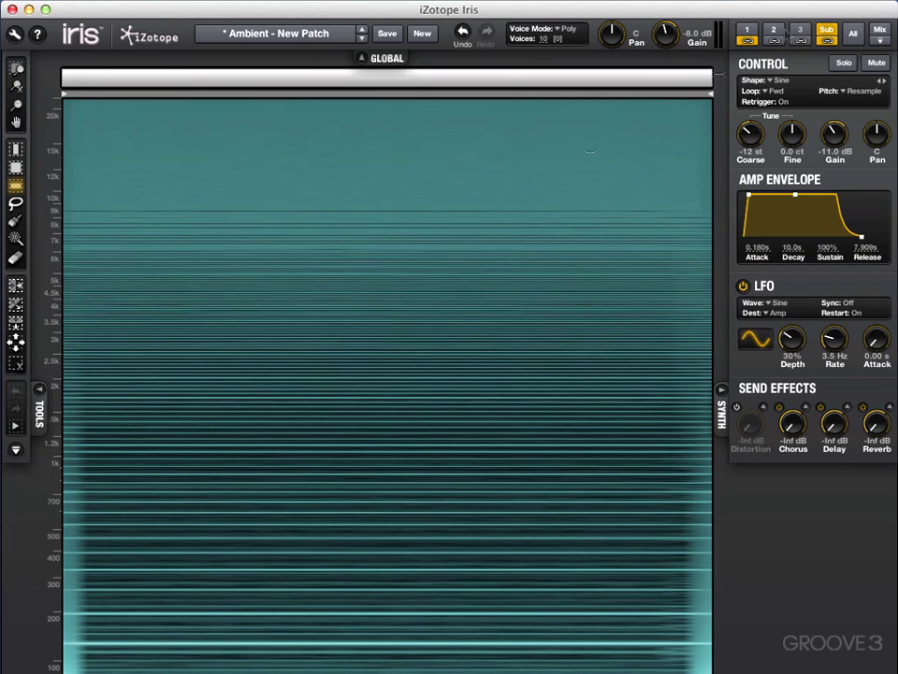
pyautogui.click(879, 33)
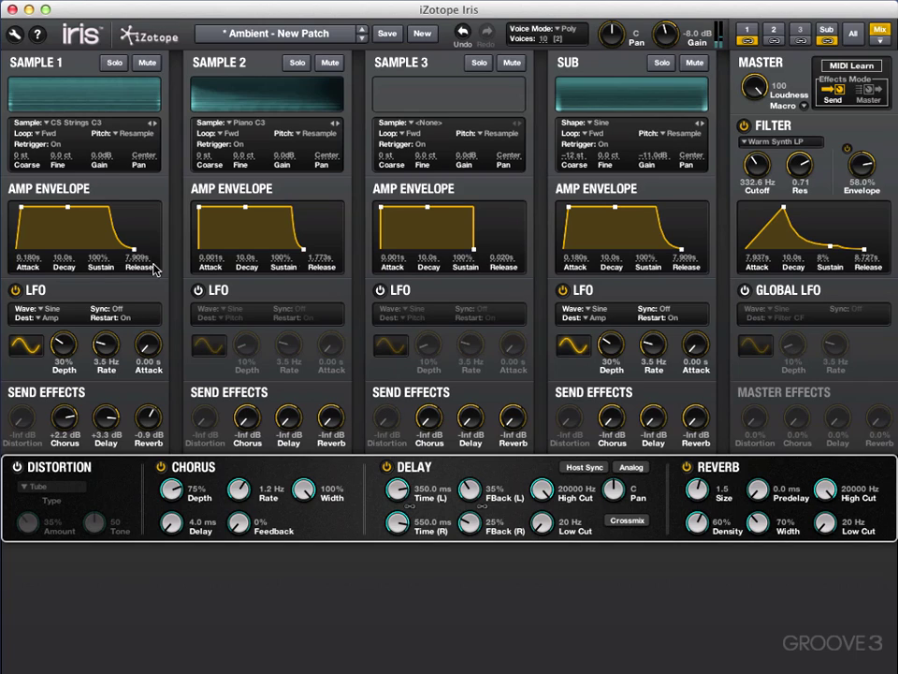
pyautogui.moveTo(98, 155); pyautogui.dragTo(97, 168)
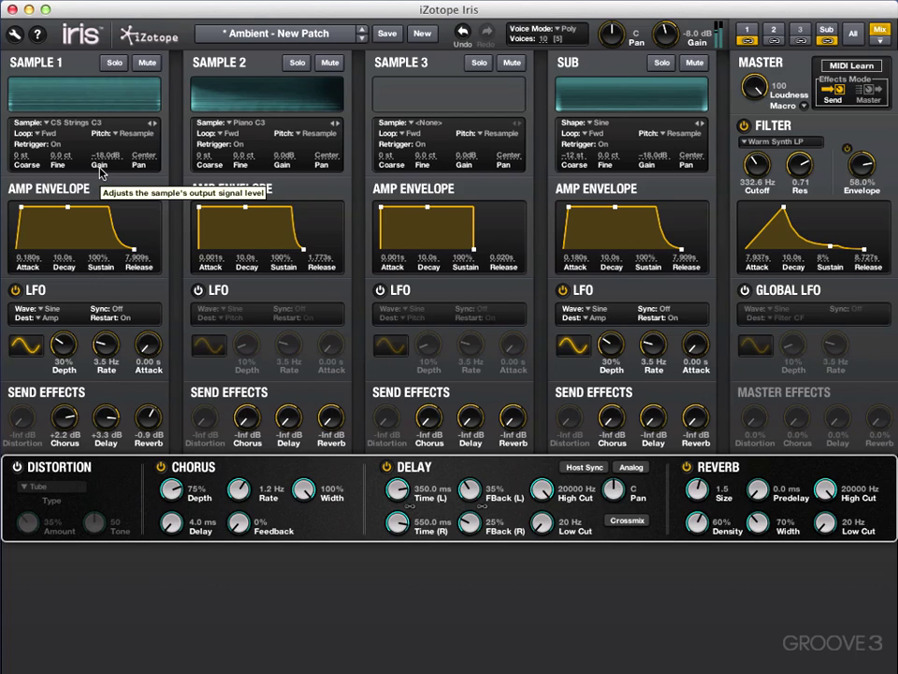